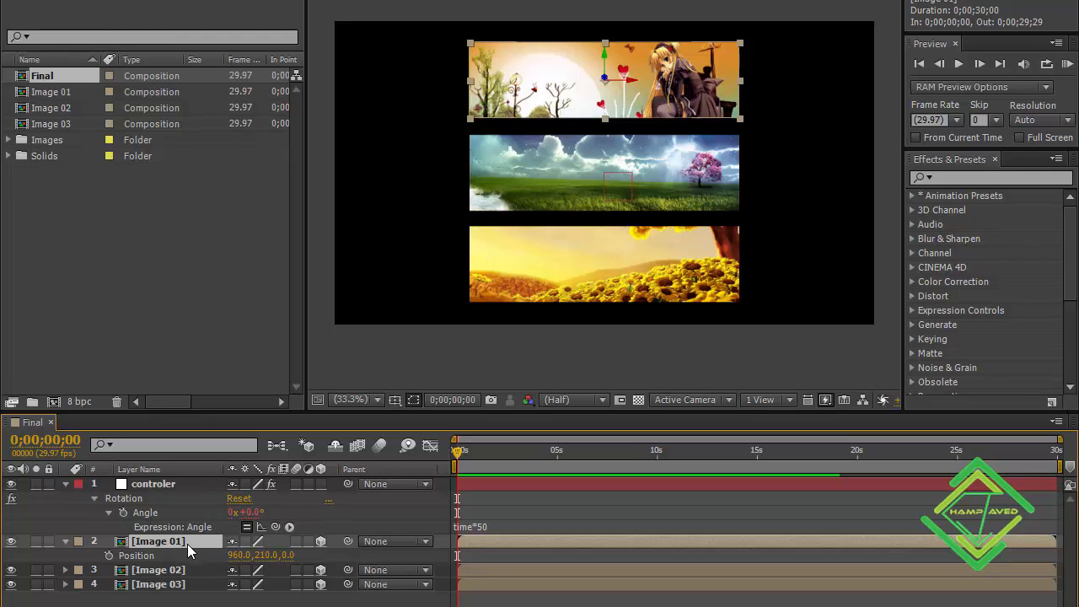
# - Add a Position expression to Image 01 linked to the controler layer's Rotation Angle, and enlarge the expression field to show both lines
pyautogui.keyDown('alt'); pyautogui.click(110, 554); pyautogui.keyUp('alt')
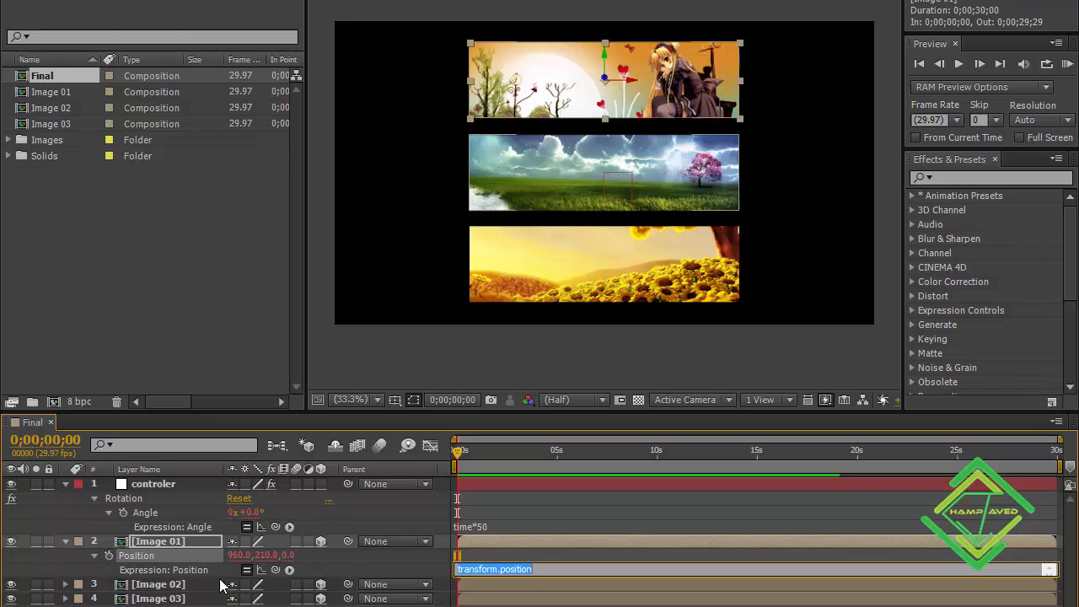
pyautogui.moveTo(248, 552); pyautogui.dragTo(185, 512)
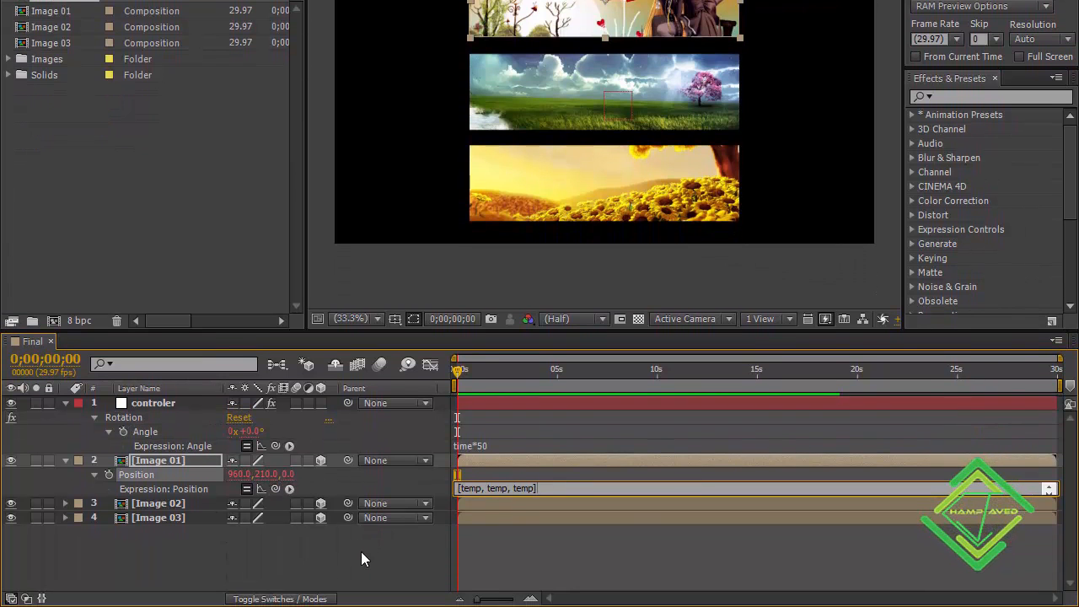
pyautogui.click(361, 551)
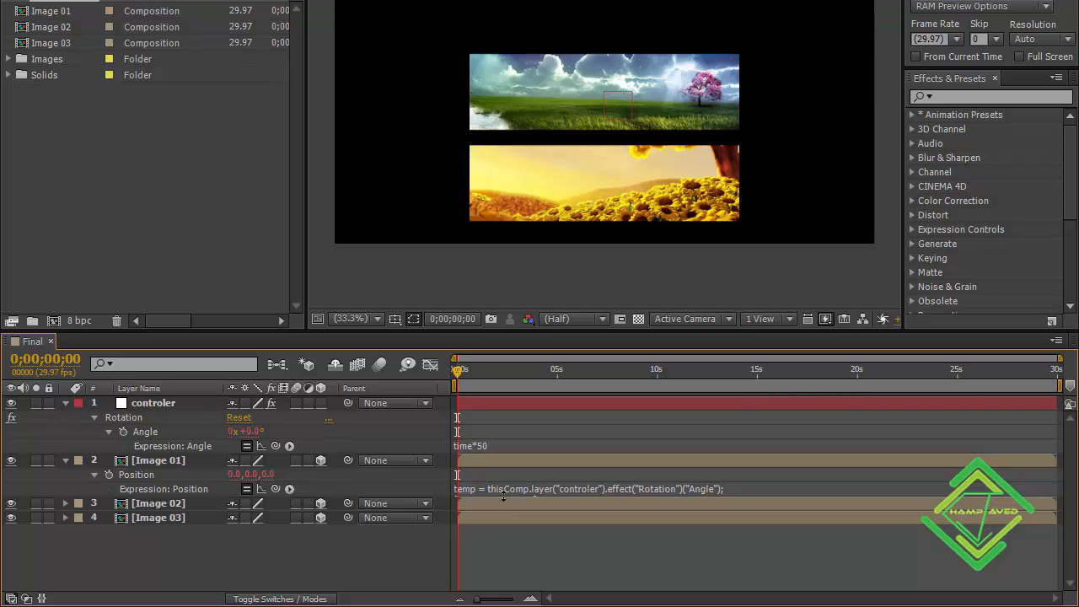
pyautogui.moveTo(503, 495); pyautogui.dragTo(503, 516)
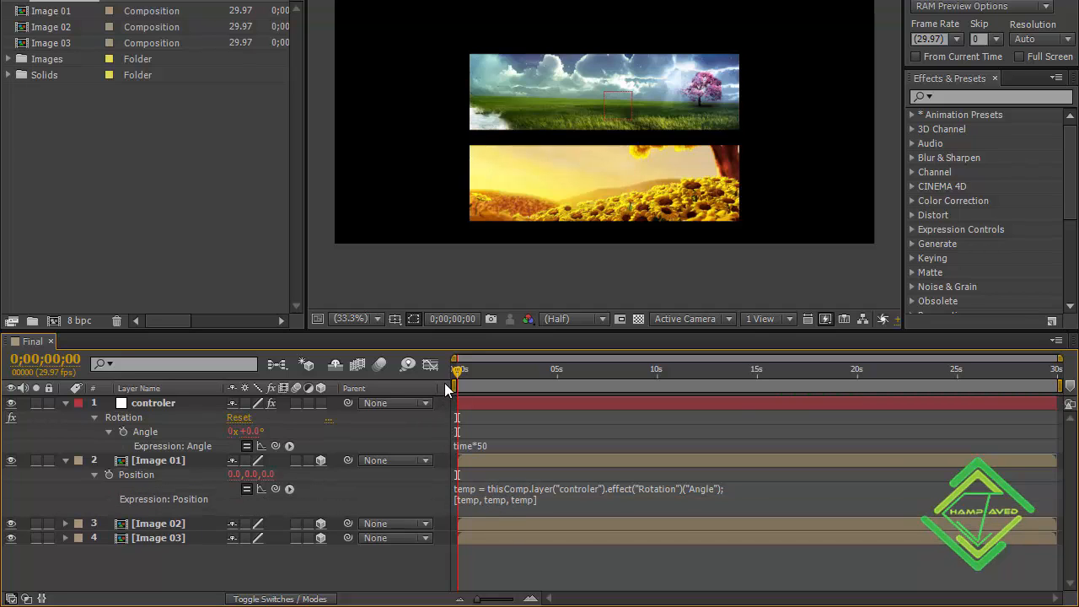
# - Scrub the timeline forward to 0;00;15;04 to compare Image 01's Position values with the controler's Angle
pyautogui.moveTo(456, 377); pyautogui.dragTo(472, 370)
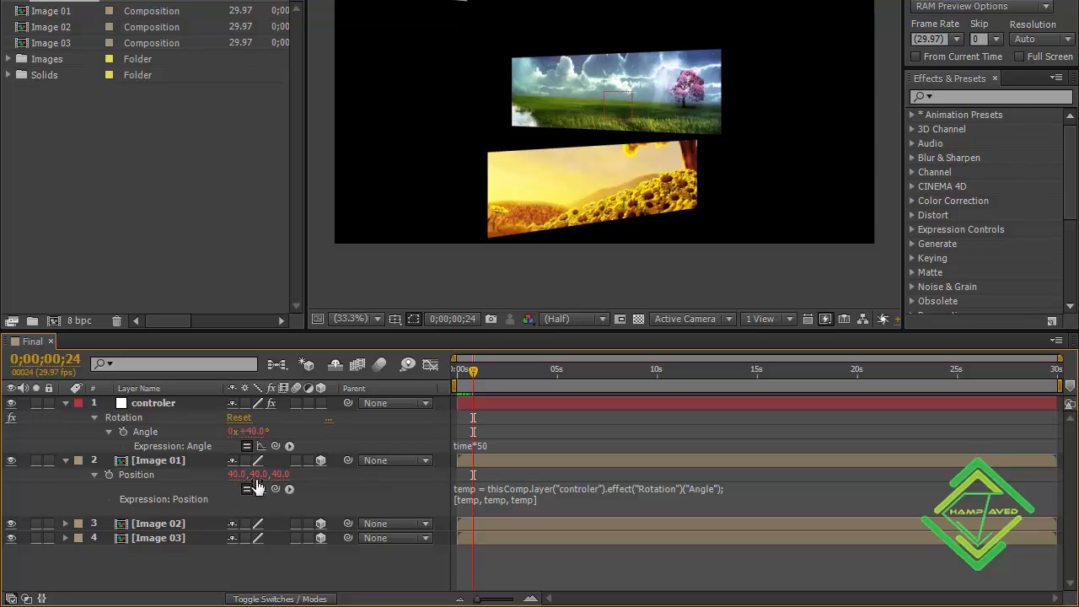
pyautogui.moveTo(467, 370)
pyautogui.mouseDown()
pyautogui.moveTo(456, 371)
pyautogui.moveTo(503, 371)
pyautogui.moveTo(480, 371)
pyautogui.mouseUp()
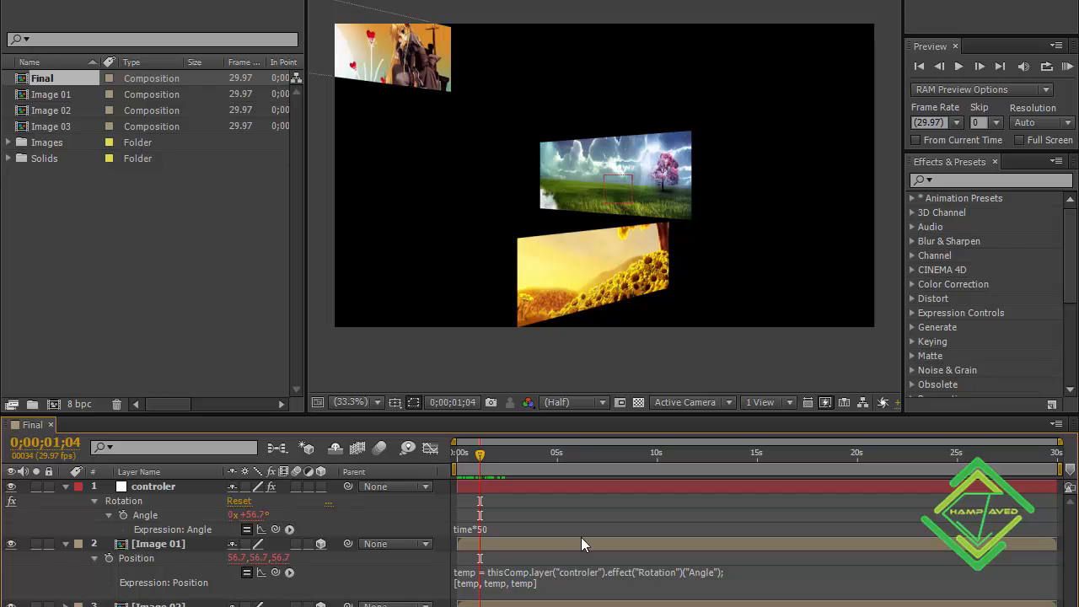
pyautogui.moveTo(475, 455); pyautogui.dragTo(612, 453)
pyautogui.moveTo(672, 472); pyautogui.dragTo(759, 470)
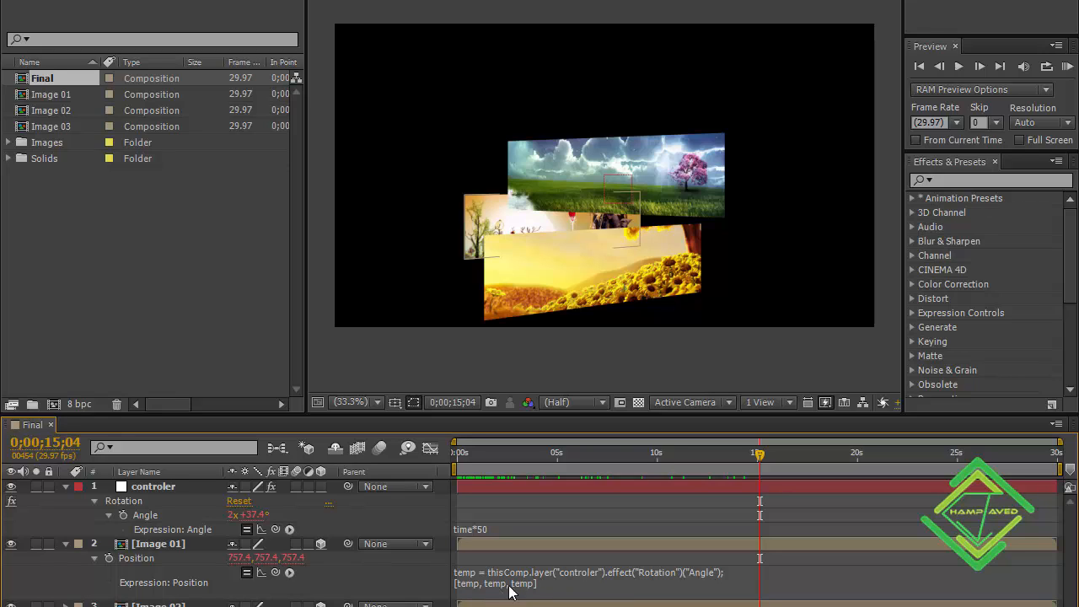
# - Try replacing Image 01's Position expression with the single-value array [100]
pyautogui.click(548, 583)
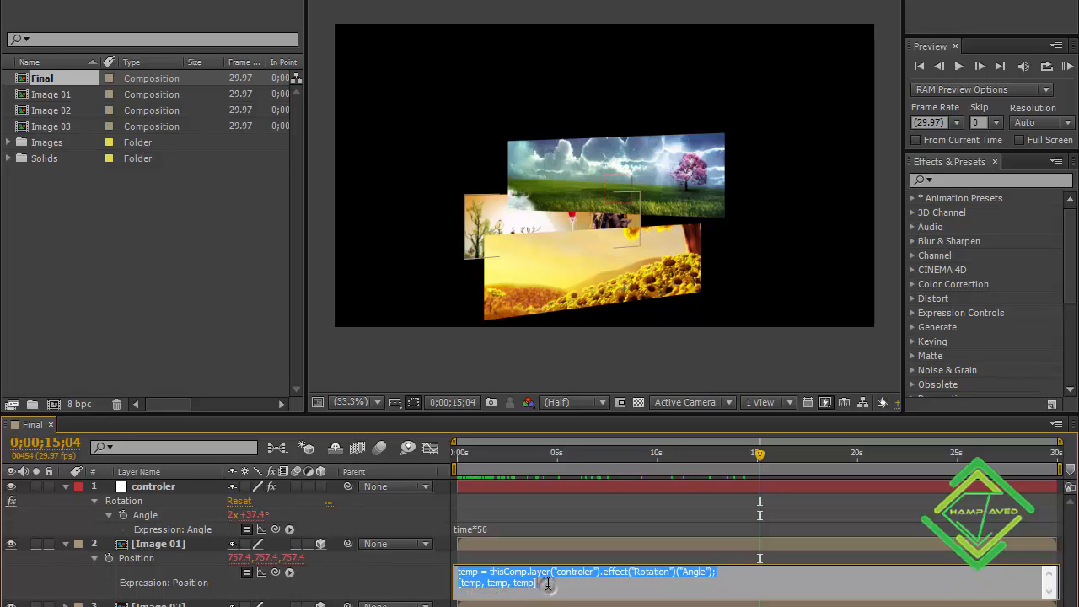
pyautogui.press('BackSpace')
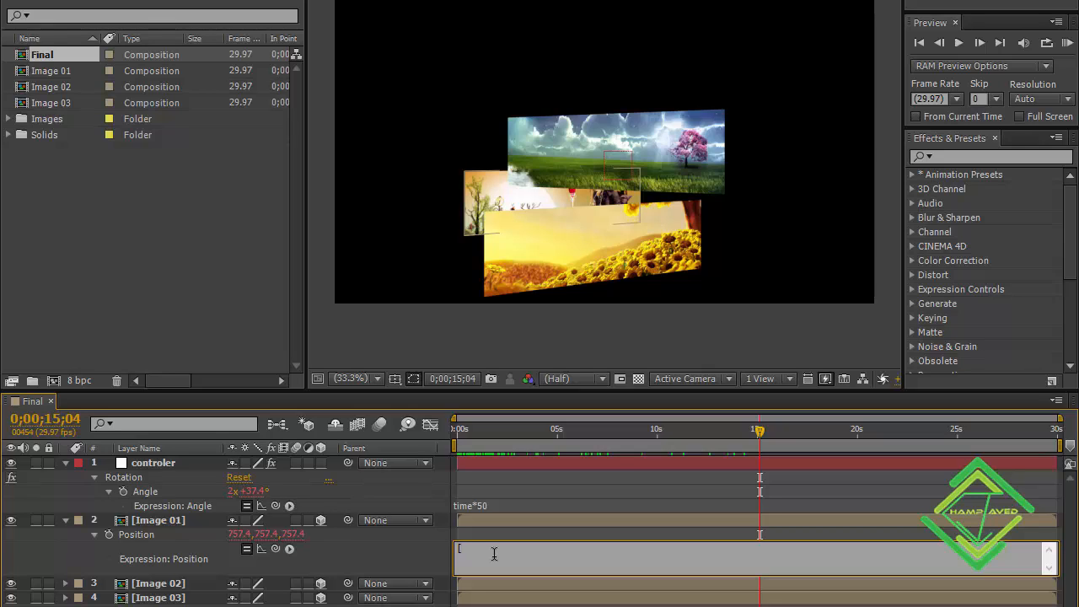
pyautogui.write('100]')
pyautogui.click(391, 554)
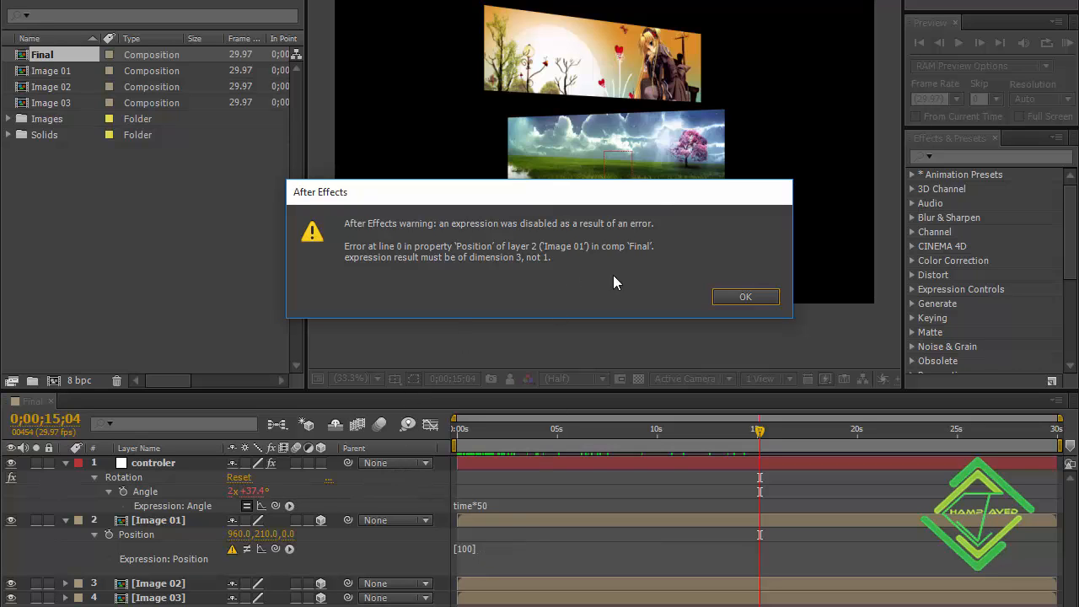
pyautogui.click(727, 295)
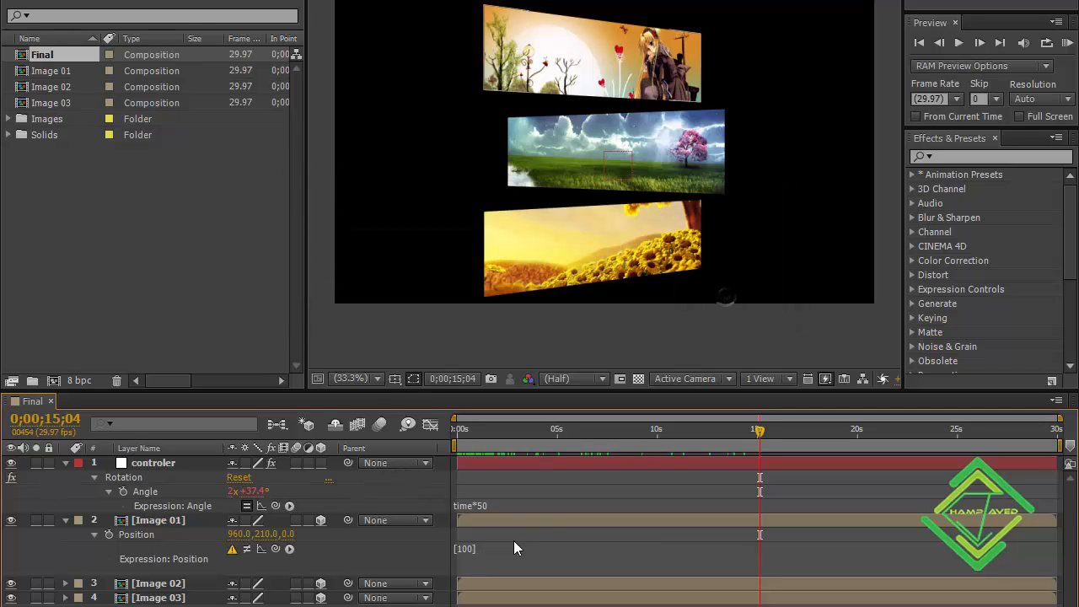
# - Change Image 01's Position expression to the three-value array [100,50,0]
pyautogui.click(472, 552)
pyautogui.write('[100')
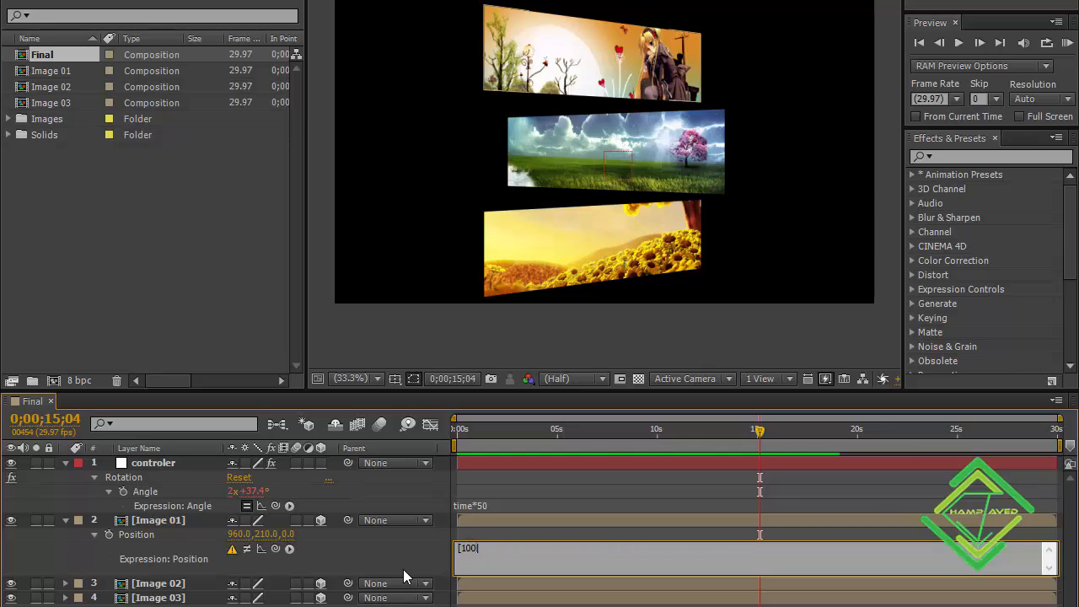
pyautogui.write(',50,0')
pyautogui.click(377, 555)
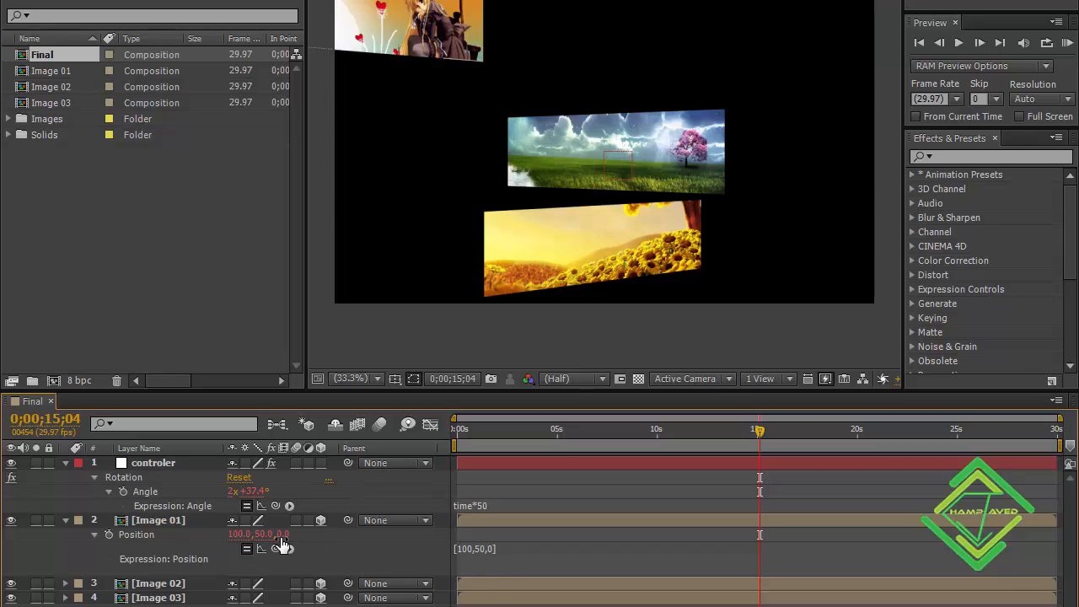
# - Replace Image 01's Position expression with an array of three comma-separated references to thisComp.layer("controler").effect("Rotation")("Angle")
pyautogui.click(495, 550)
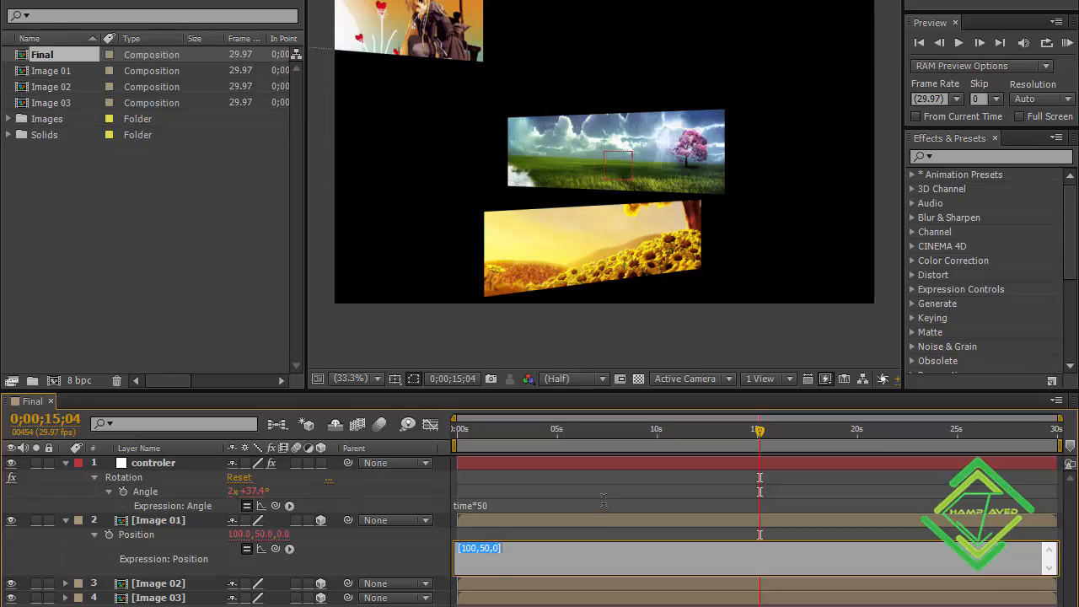
pyautogui.press('BackSpace')
pyautogui.write('[p')
pyautogui.press('BackSpace')
pyautogui.moveTo(275, 549); pyautogui.dragTo(186, 489)
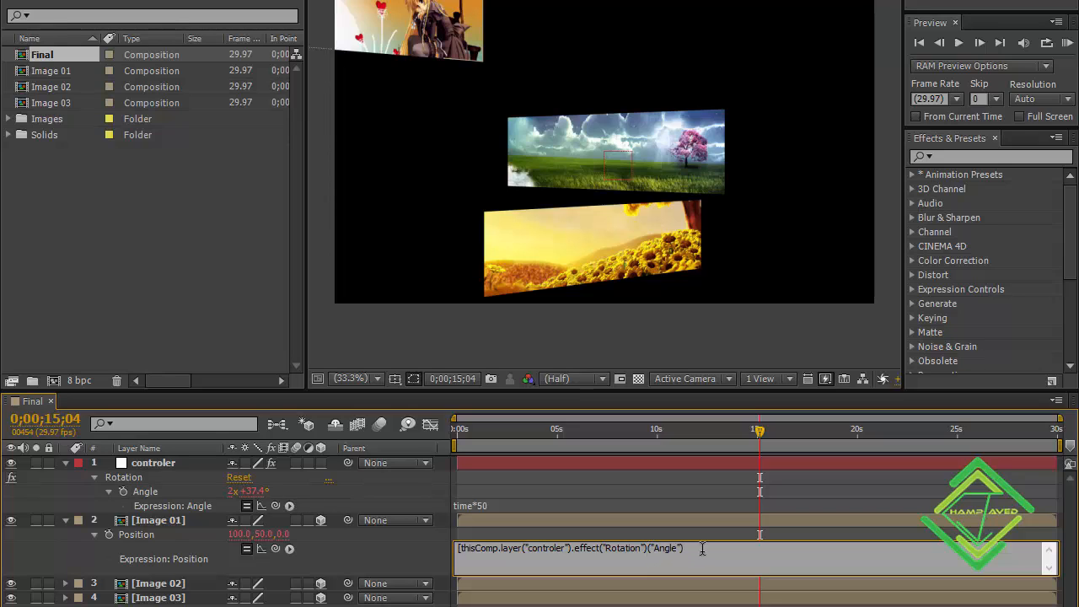
pyautogui.write(',')
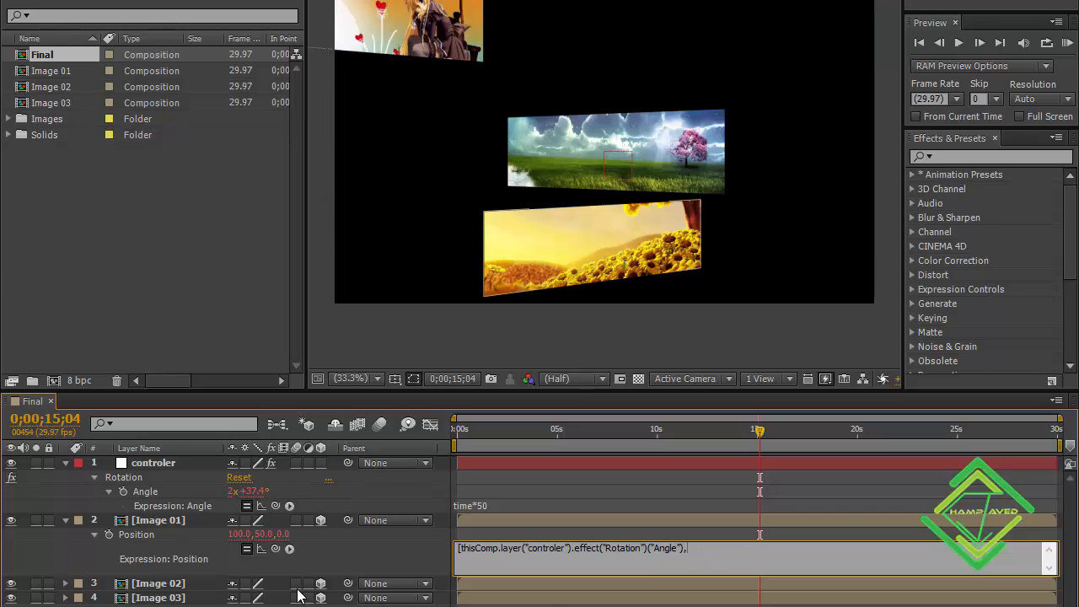
pyautogui.moveTo(277, 548); pyautogui.dragTo(186, 487)
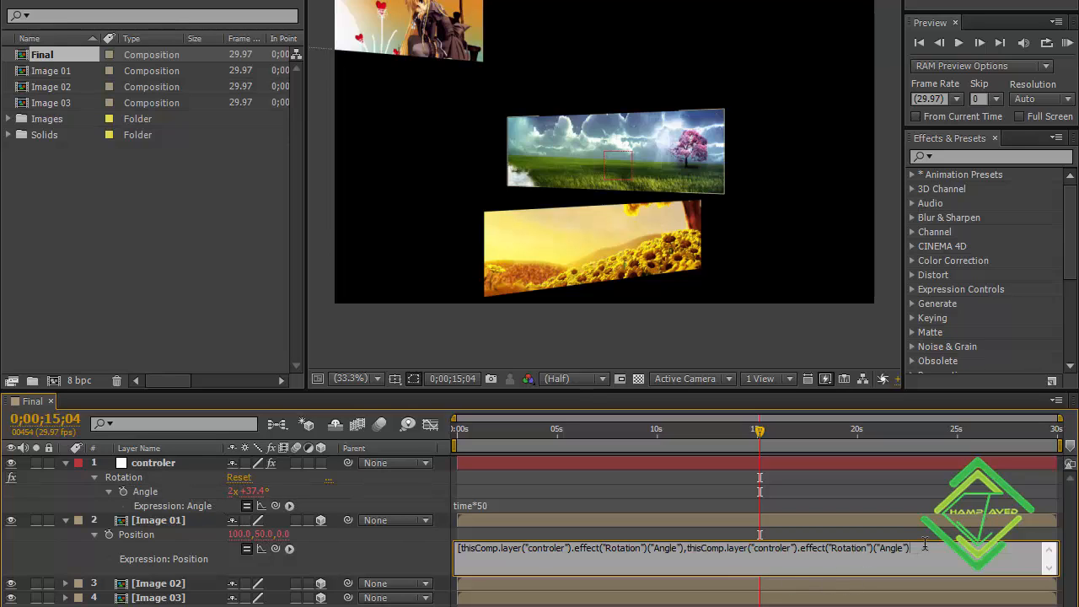
pyautogui.write(',')
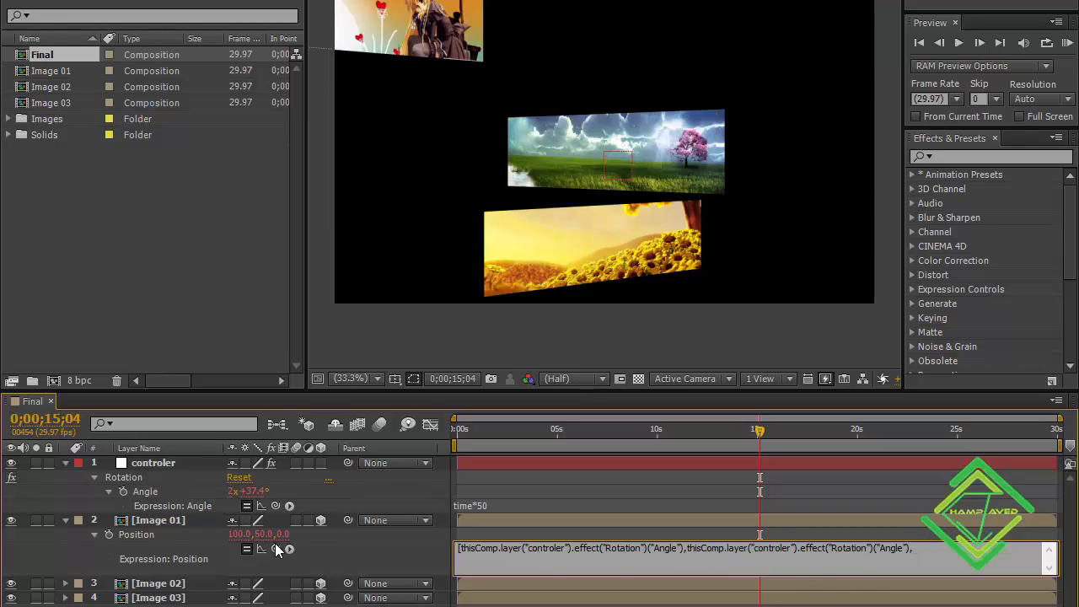
pyautogui.moveTo(276, 545); pyautogui.dragTo(178, 490)
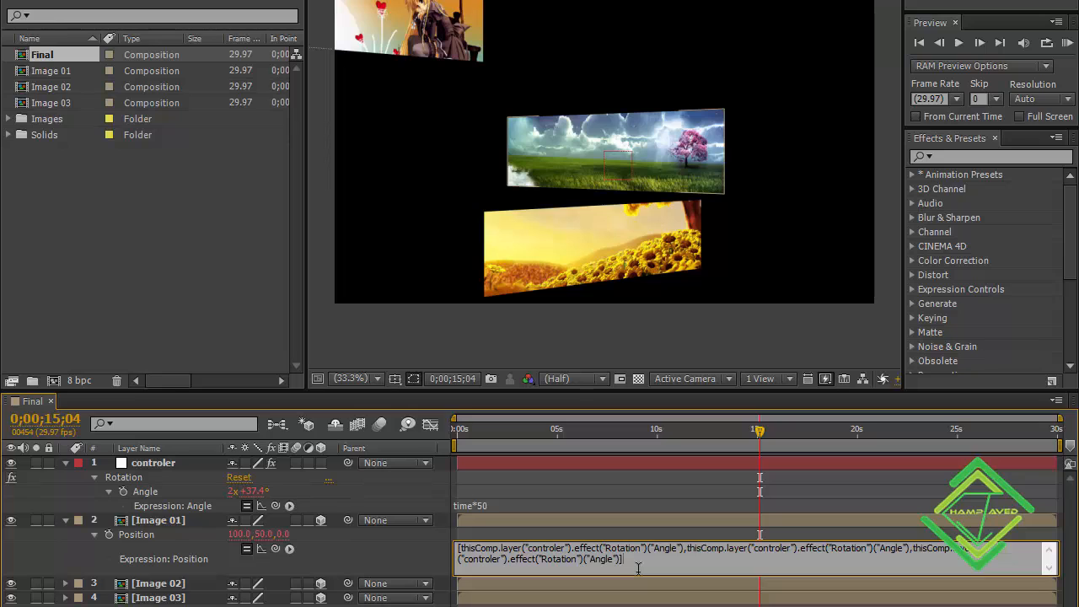
pyautogui.write(']')
pyautogui.click(363, 551)
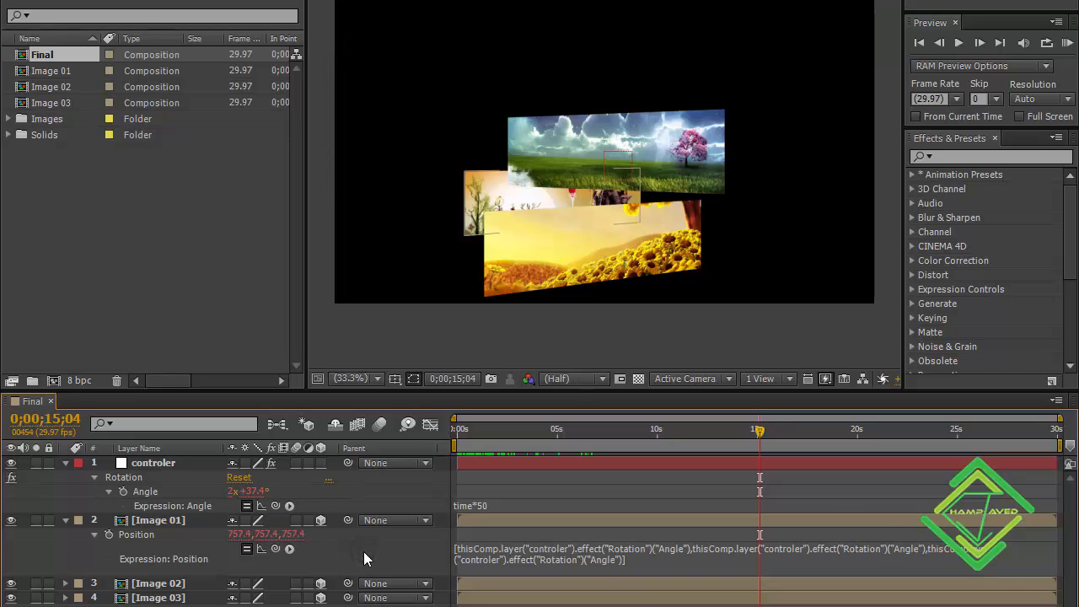
# - Scrub the timeline from its first second to 0;00;27;22 to check how the three linked Position values follow the Angle
pyautogui.moveTo(474, 433); pyautogui.dragTo(467, 432)
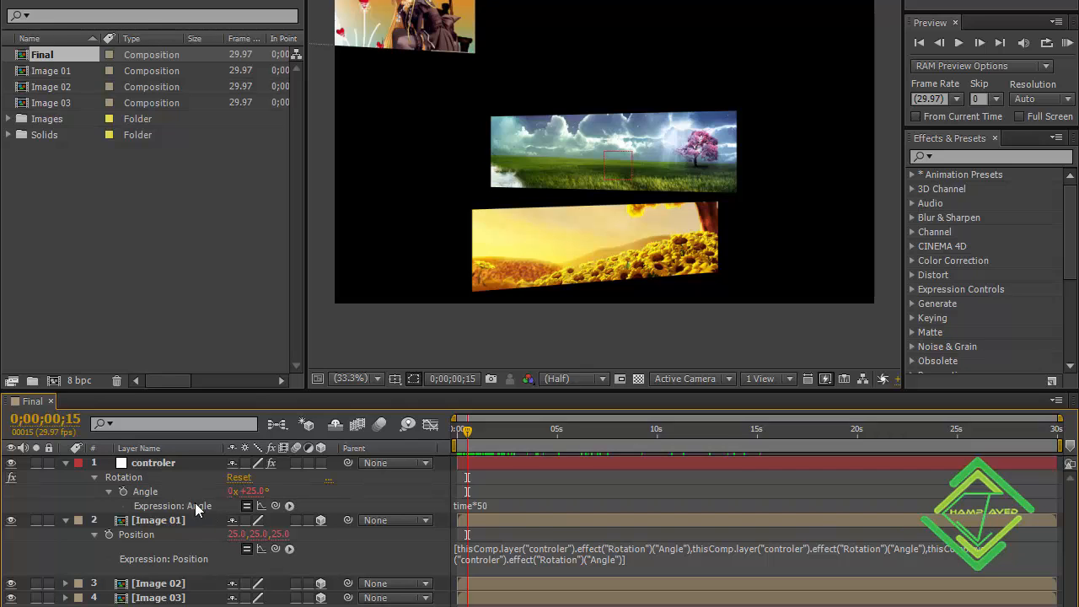
pyautogui.moveTo(469, 428)
pyautogui.mouseDown()
pyautogui.moveTo(529, 428)
pyautogui.moveTo(454, 436)
pyautogui.moveTo(473, 432)
pyautogui.mouseUp()
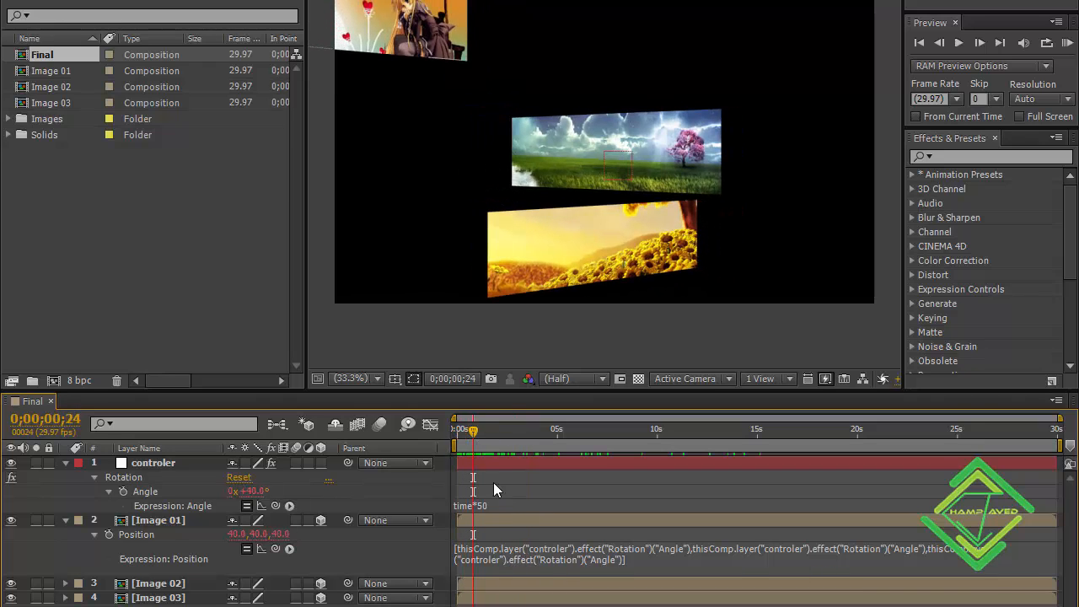
pyautogui.moveTo(473, 430); pyautogui.dragTo(1011, 432)
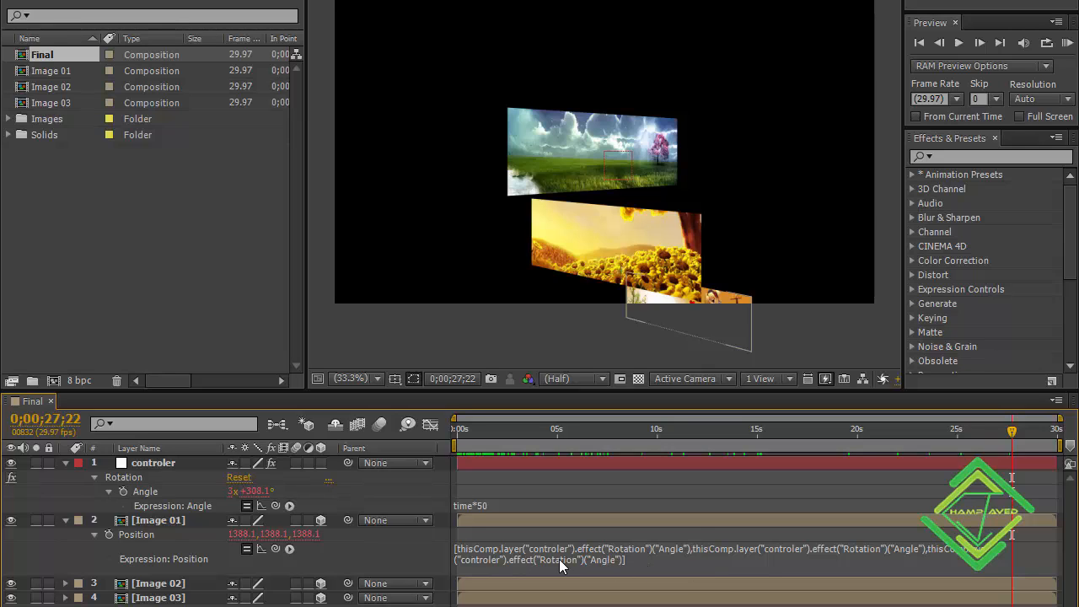
# - Rewrite Image 01's Position expression as angle=thisComp.layer("controler").effect("Rotation")("Angle"); followed by [angle,angle,angle] on a second line
pyautogui.click(632, 559)
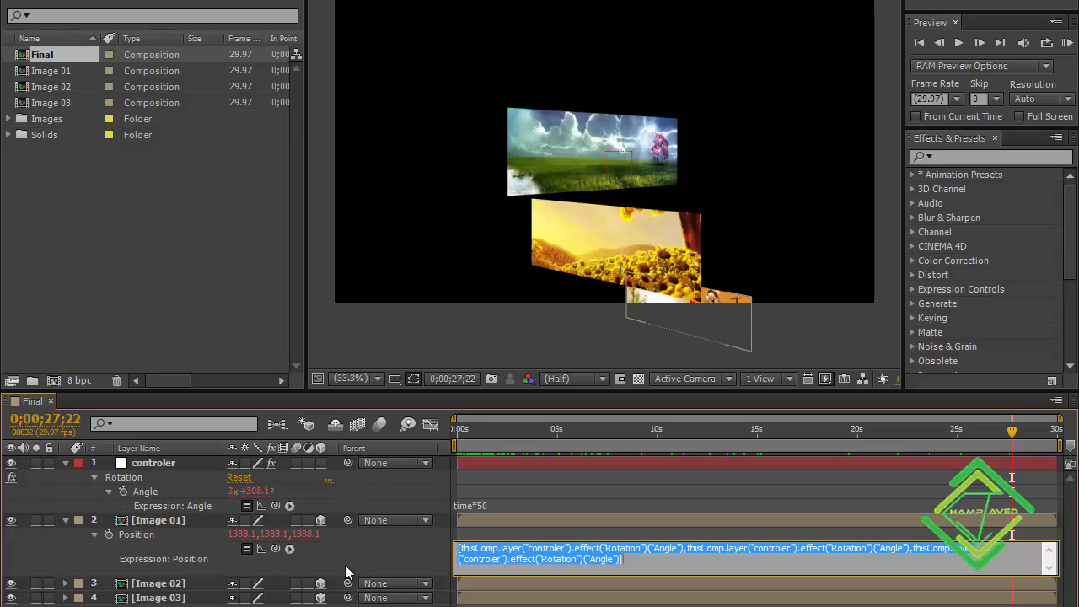
pyautogui.press('BackSpace')
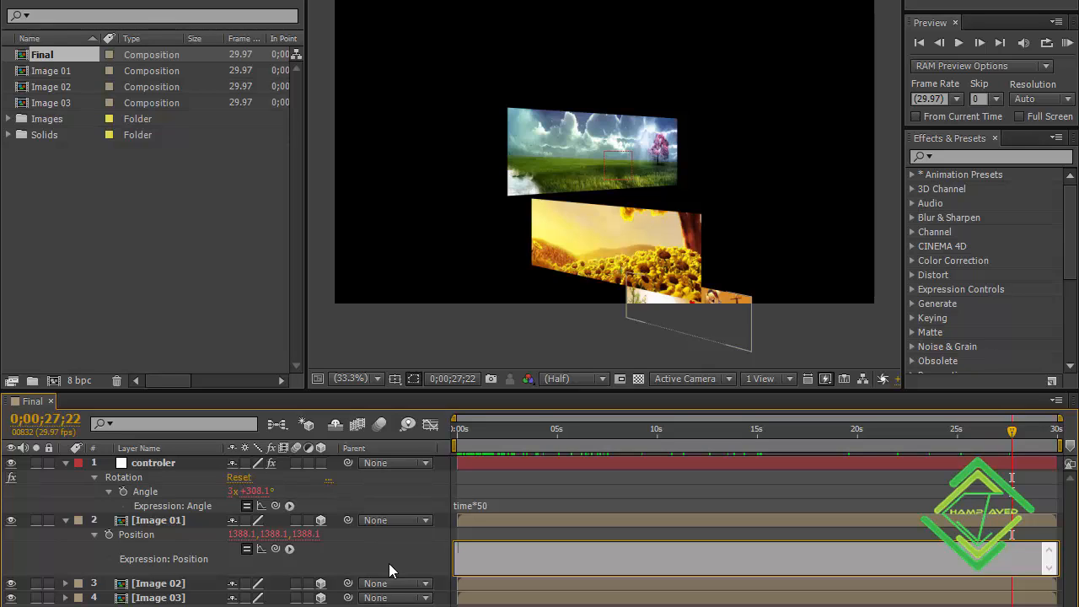
pyautogui.write('angle=')
pyautogui.moveTo(275, 549); pyautogui.dragTo(169, 492)
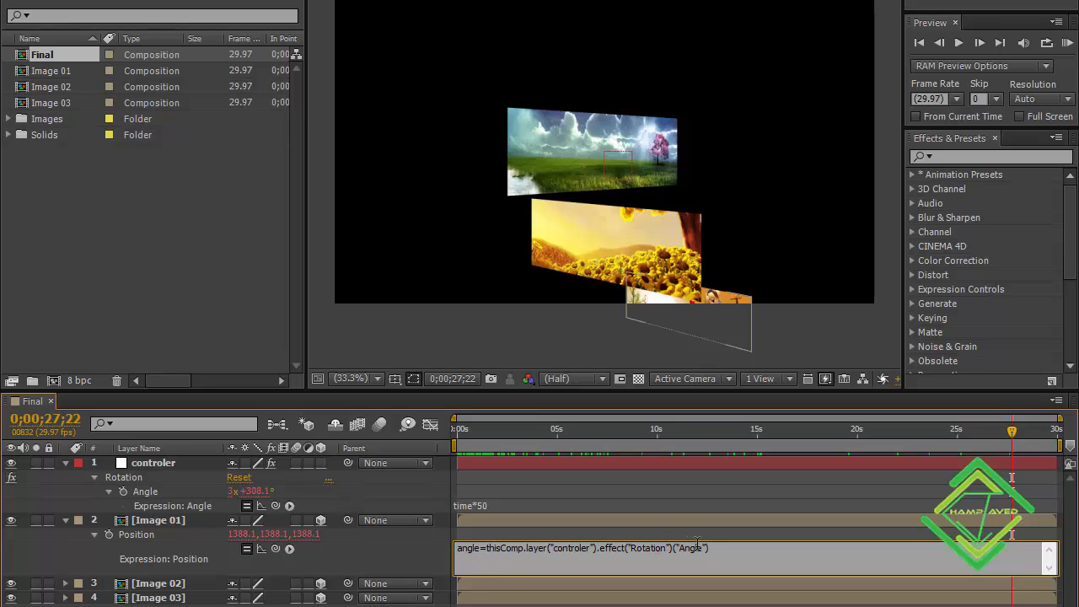
pyautogui.write(';')
pyautogui.write(';')
pyautogui.press('Return')
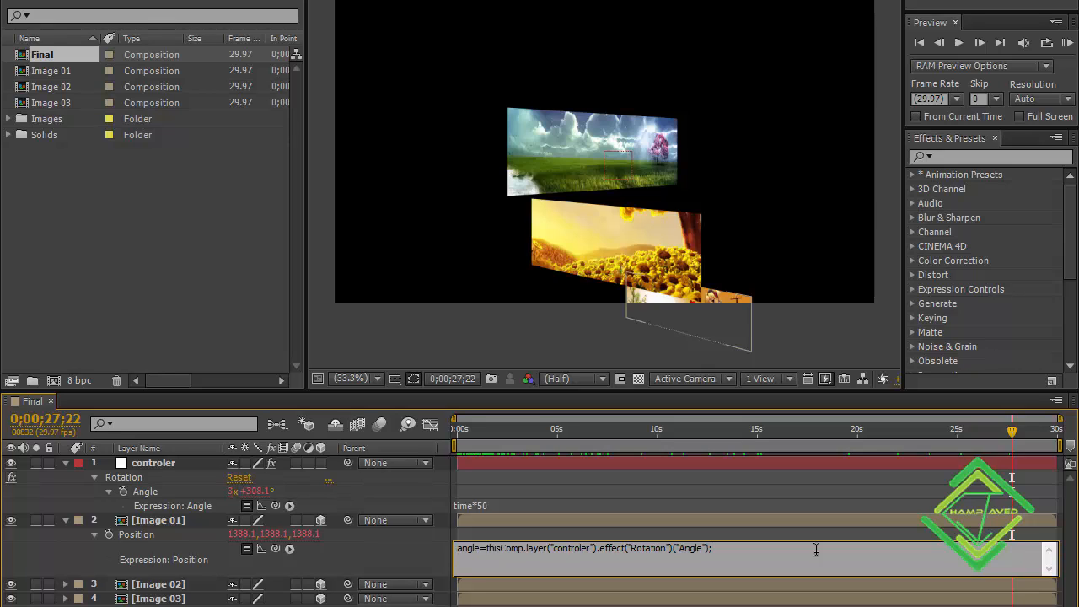
pyautogui.write('[')
pyautogui.write('angle,angle,angle]')
pyautogui.click(345, 572)
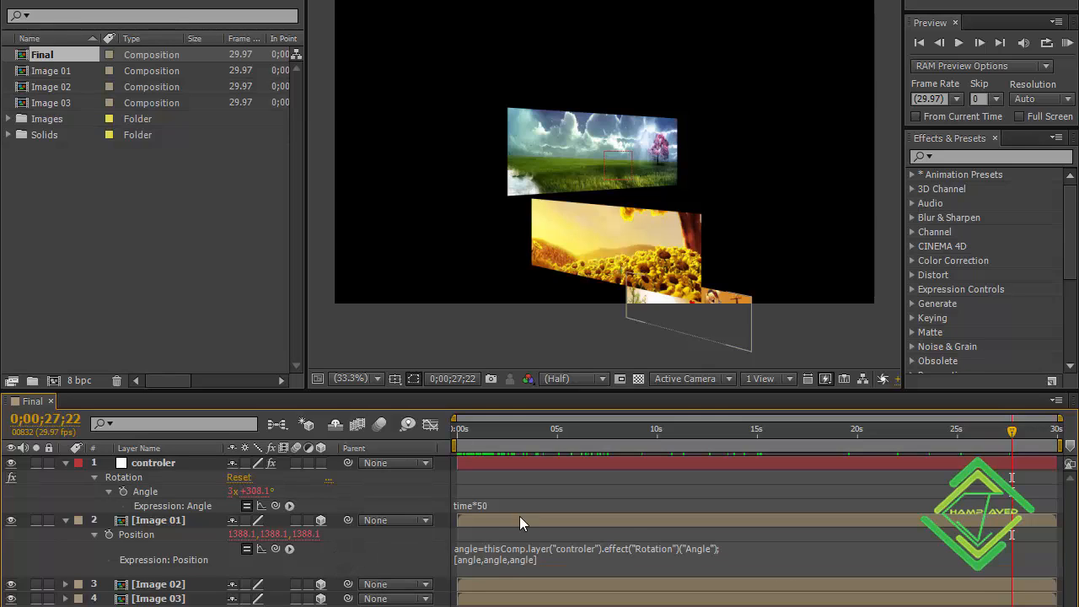
# - Scrub the first five seconds of the timeline, ending at 0;00;04;17, to examine Image 01's motion with the angle variable
pyautogui.moveTo(466, 434); pyautogui.dragTo(522, 442)
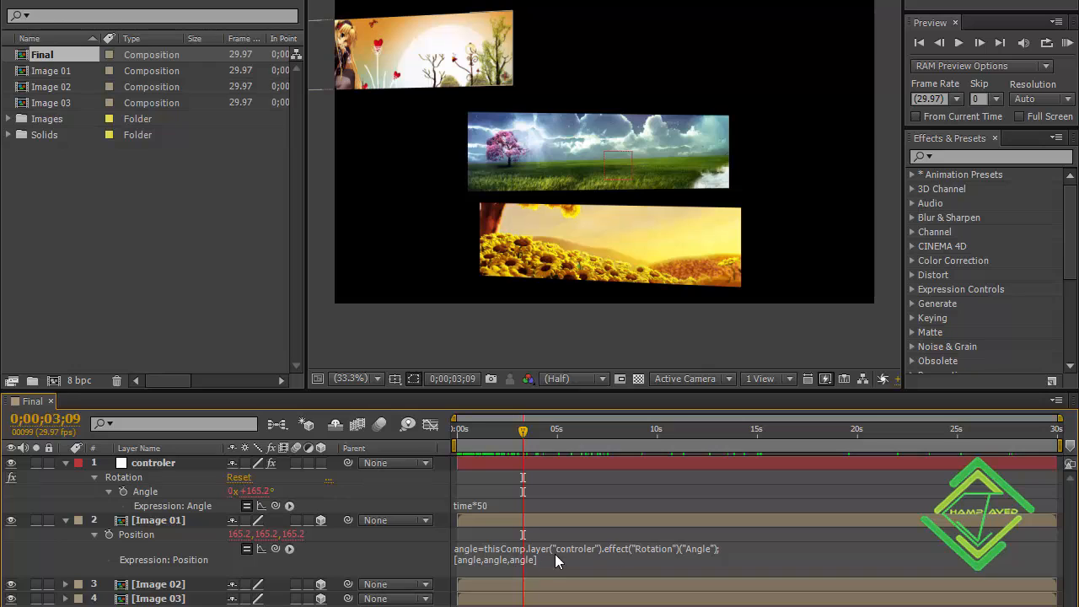
pyautogui.click(521, 430)
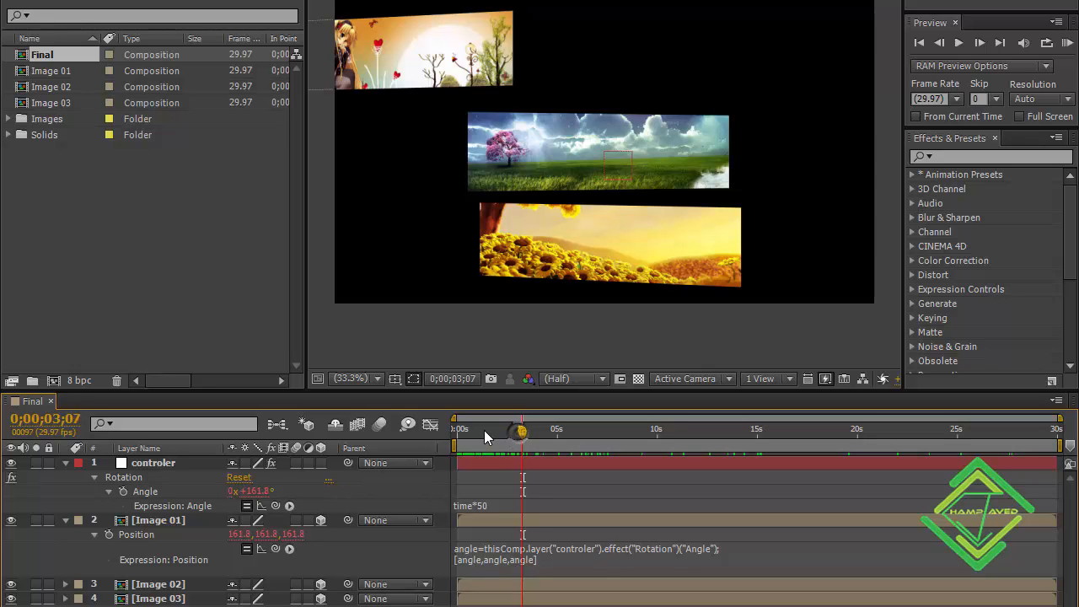
pyautogui.moveTo(484, 430); pyautogui.dragTo(539, 429)
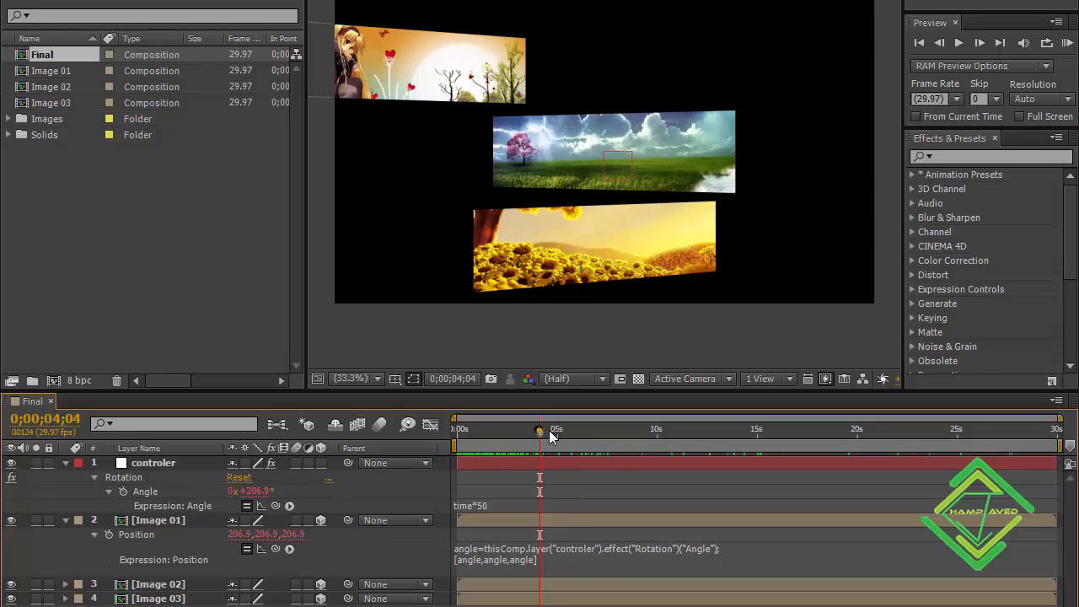
pyautogui.moveTo(549, 431)
pyautogui.mouseDown()
pyautogui.moveTo(576, 433)
pyautogui.moveTo(554, 434)
pyautogui.mouseUp()
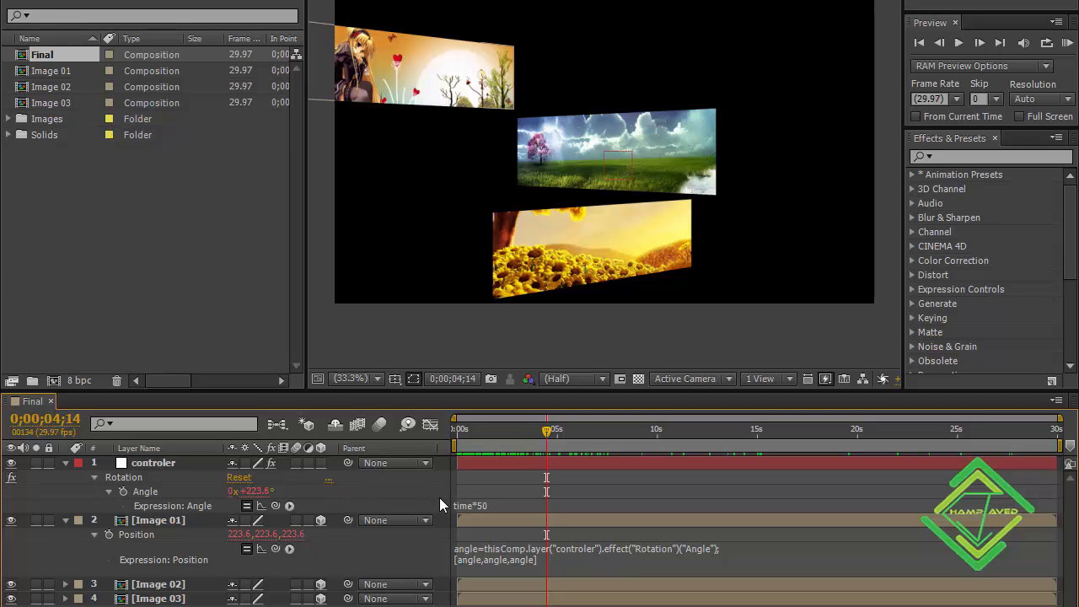
pyautogui.click(552, 428)
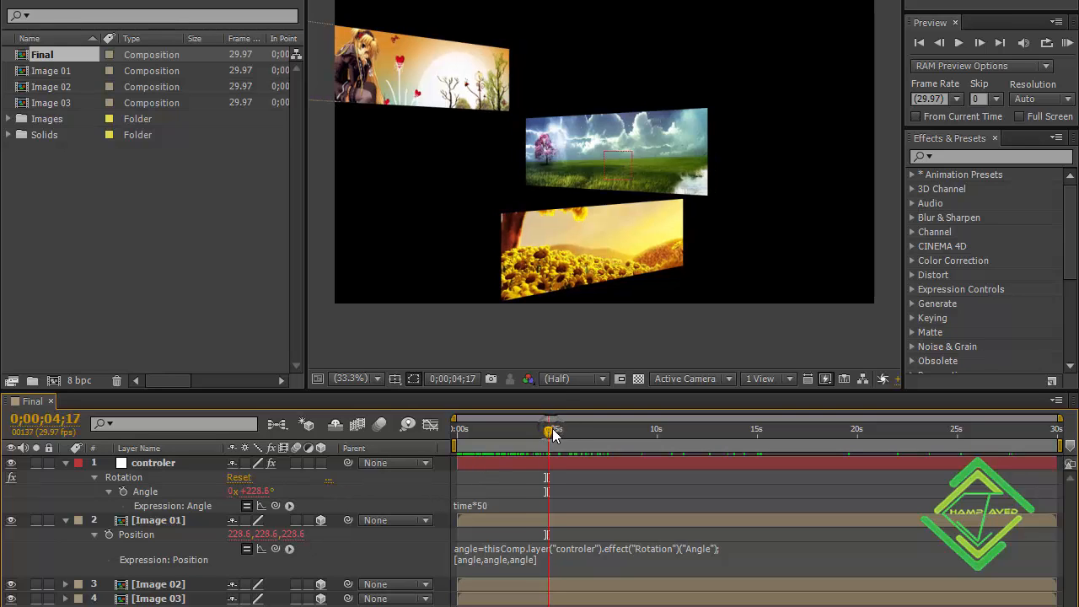
# - Change the array in Image 01's Position expression to [angle,210,0], keeping only the first dimension linked to the angle variable
pyautogui.click(245, 549)
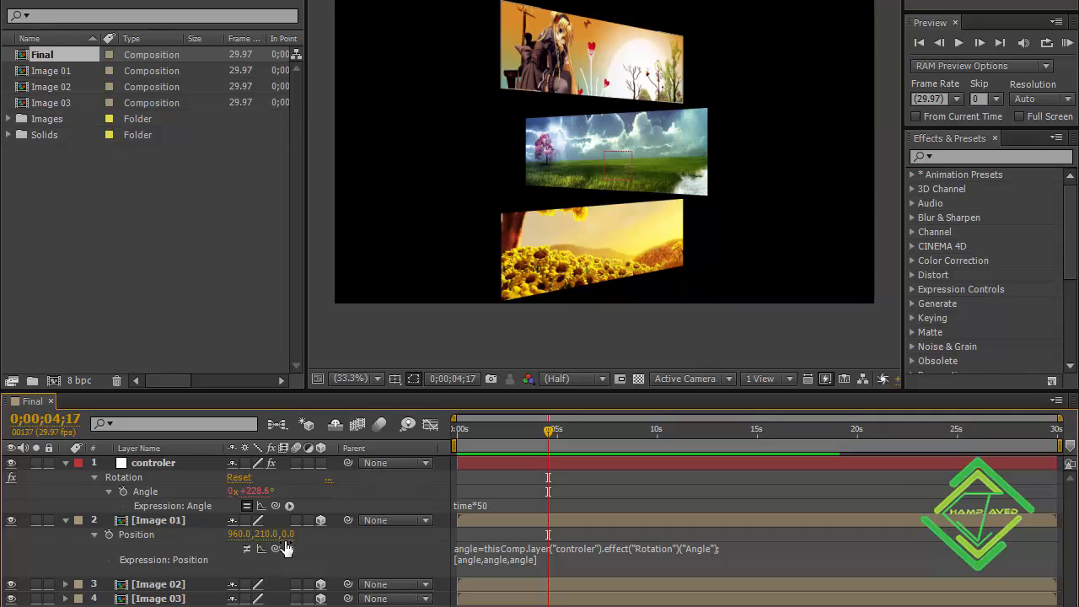
pyautogui.click(486, 561)
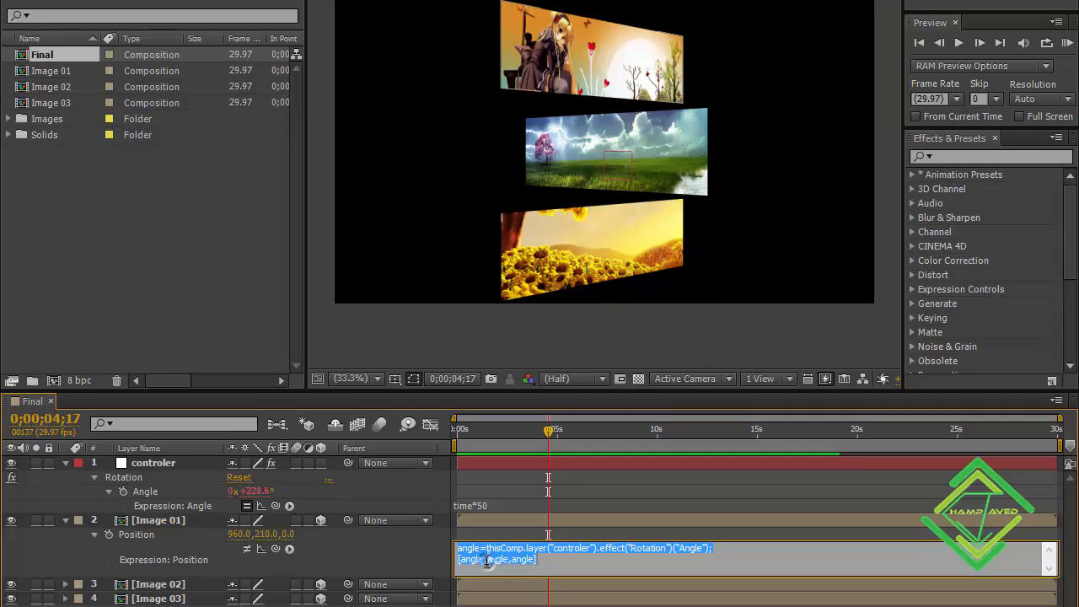
pyautogui.click(485, 562)
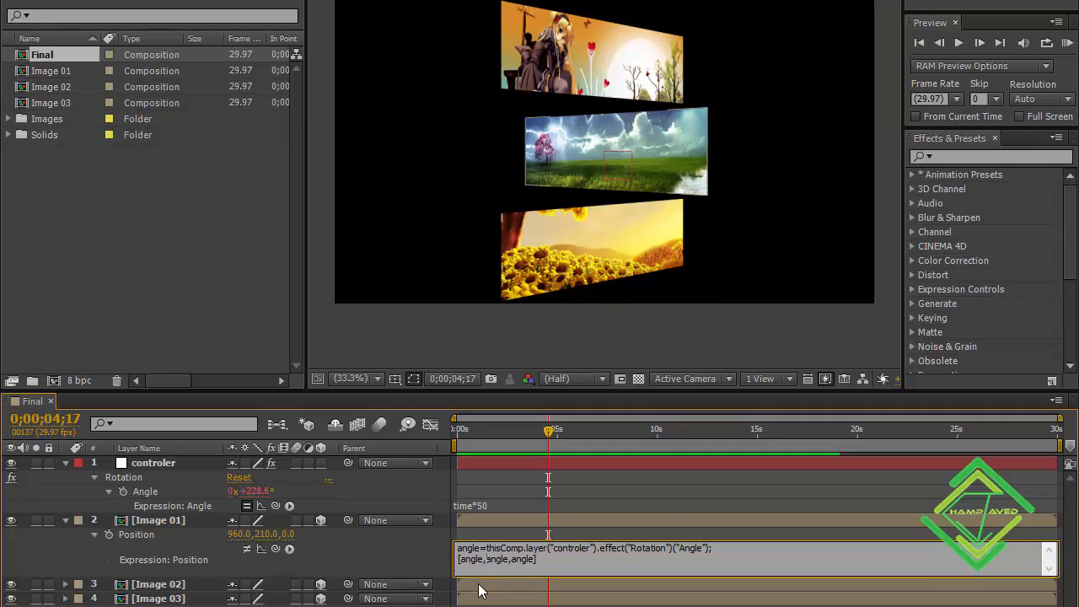
pyautogui.hotkey('shift', 'Right')
pyautogui.hotkey('shift', 'Right')
pyautogui.hotkey('shift', 'Right')
pyautogui.hotkey('shift', 'Right')
pyautogui.hotkey('shift', 'Right')
pyautogui.write('210')
pyautogui.hotkey('shift', 'Right')
pyautogui.hotkey('shift', 'Right')
pyautogui.hotkey('shift', 'Right')
pyautogui.hotkey('shift', 'Right')
pyautogui.write('0')
pyautogui.click(395, 557)
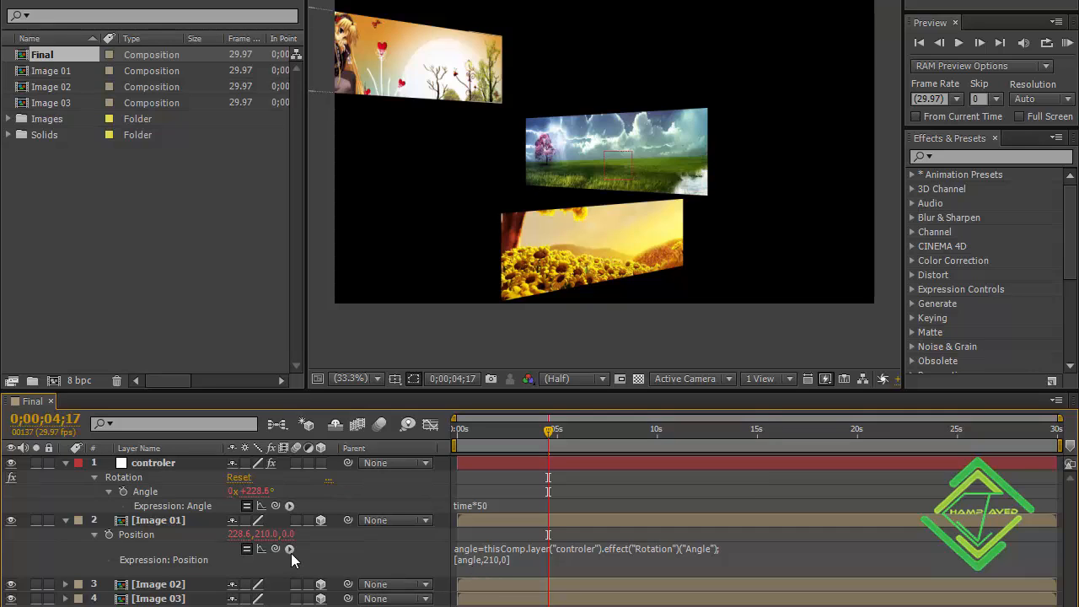
pyautogui.write(',0')
# - Scrub the timeline between its start and about 16 seconds, ending at 0;00;07;09, to examine Image 01's horizontal motion
pyautogui.moveTo(477, 431); pyautogui.dragTo(705, 426)
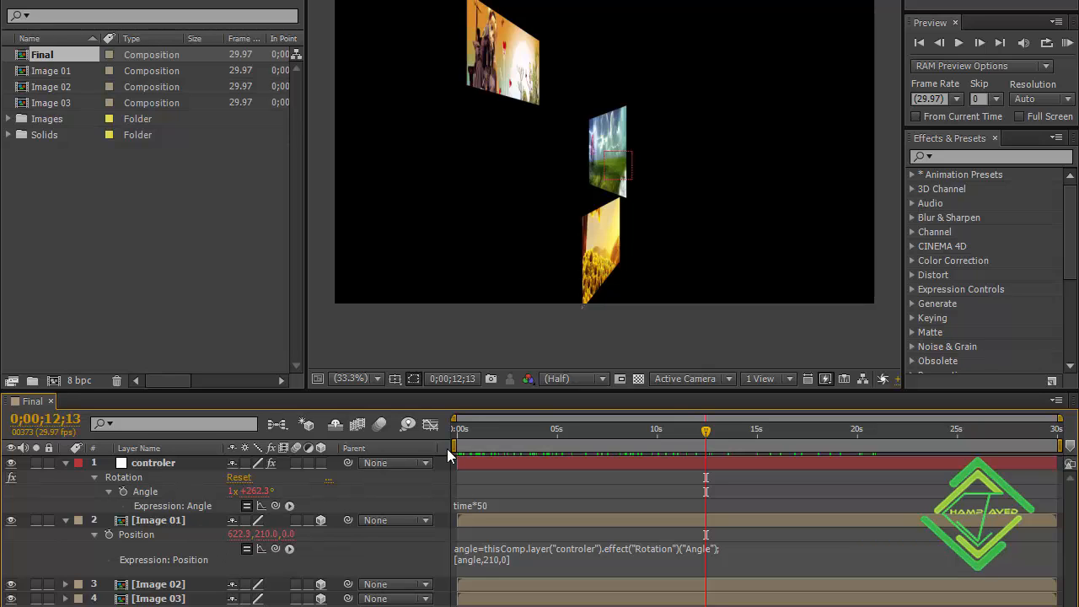
pyautogui.moveTo(474, 430); pyautogui.dragTo(765, 405)
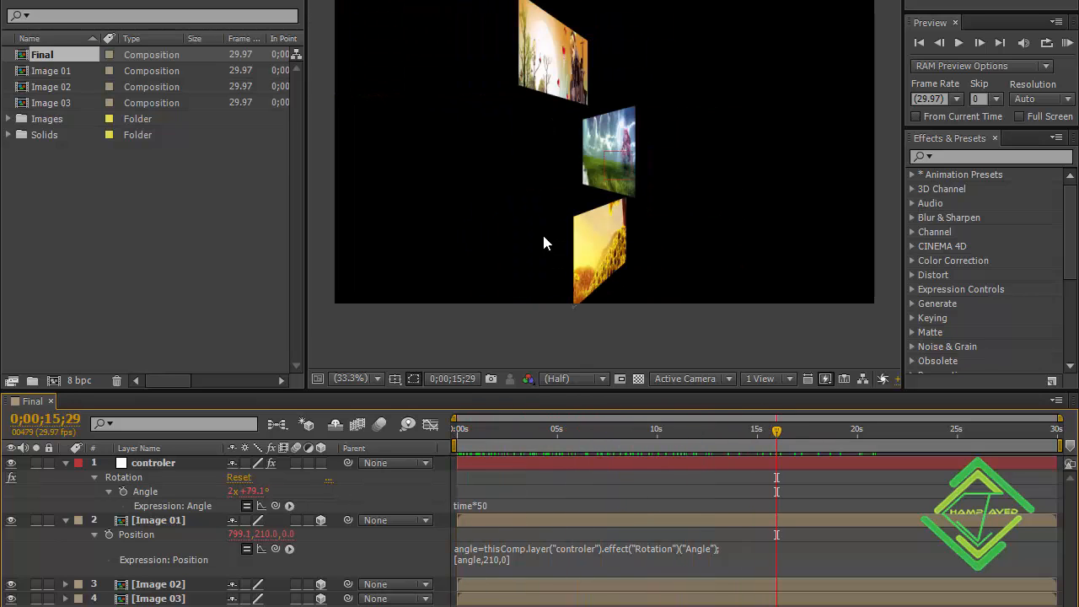
pyautogui.moveTo(651, 432); pyautogui.dragTo(608, 446)
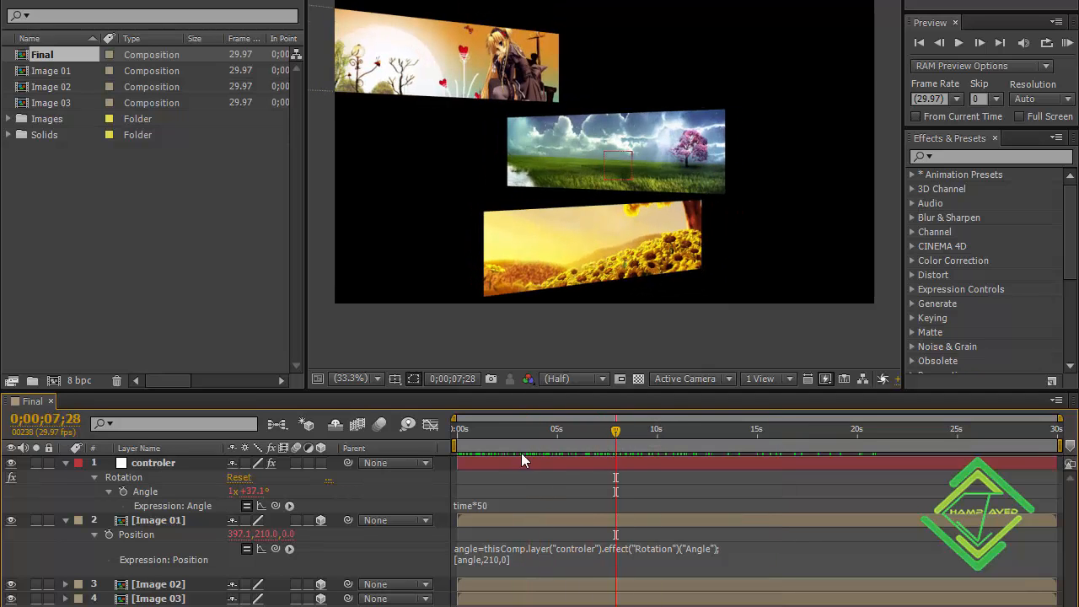
pyautogui.moveTo(540, 430); pyautogui.dragTo(604, 440)
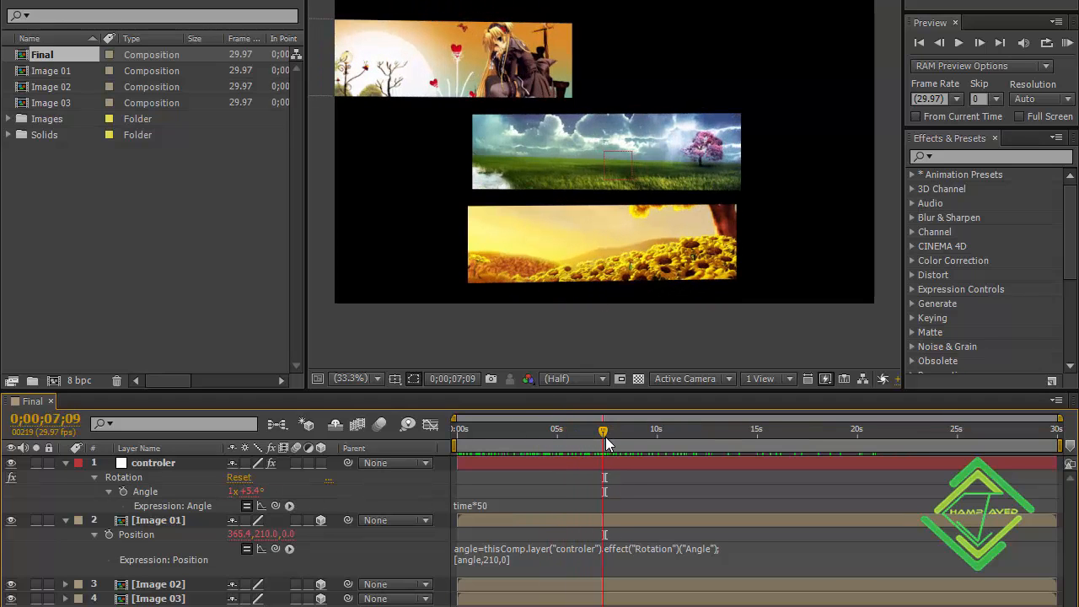
# - Set Image 01's underlying Y position to 250 with its Position expression disabled, and re-enable the expression to compare
pyautogui.click(247, 548)
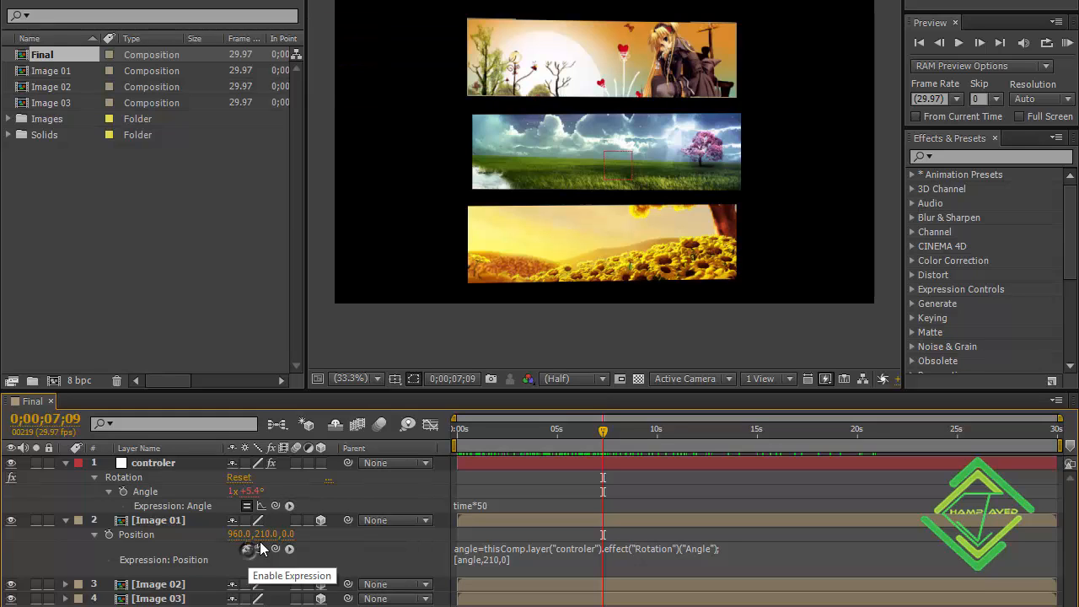
pyautogui.click(268, 533)
pyautogui.write('250')
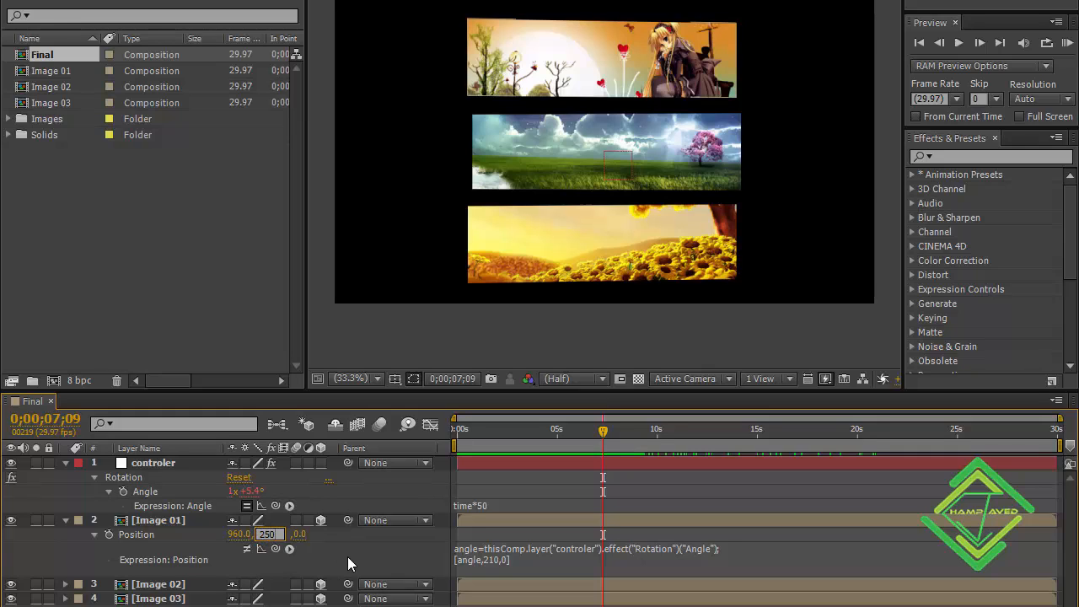
pyautogui.press('Return')
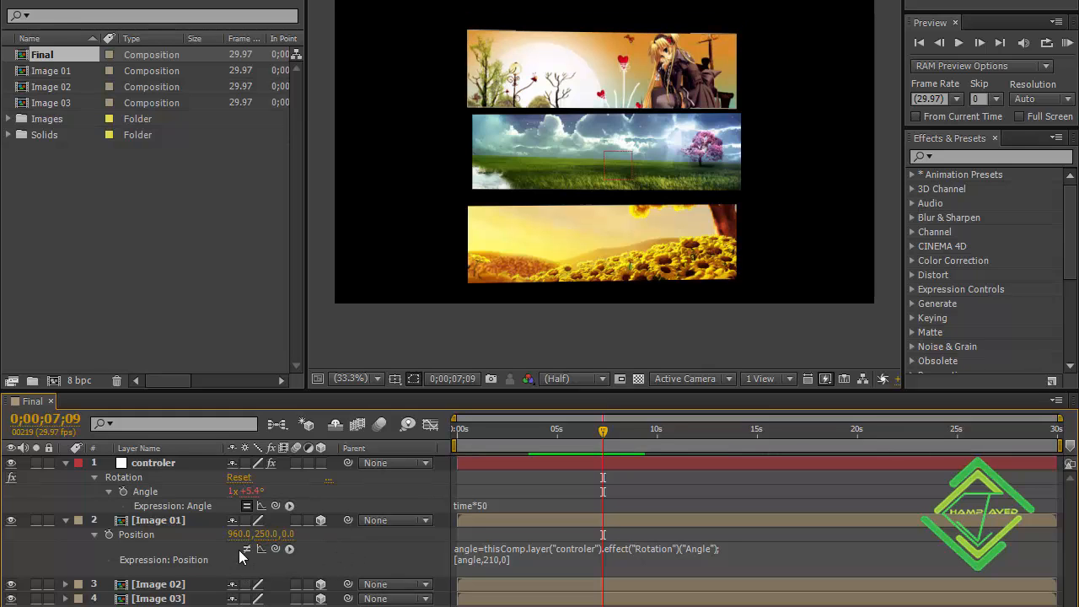
pyautogui.click(247, 549)
pyautogui.click(248, 550)
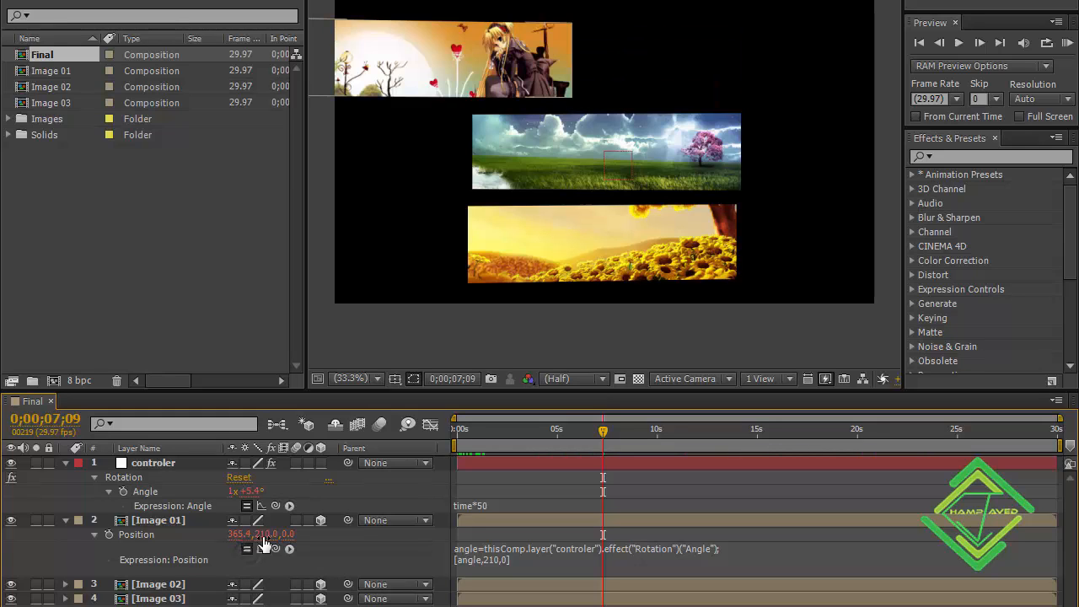
pyautogui.click(248, 551)
pyautogui.click(485, 567)
pyautogui.click(480, 569)
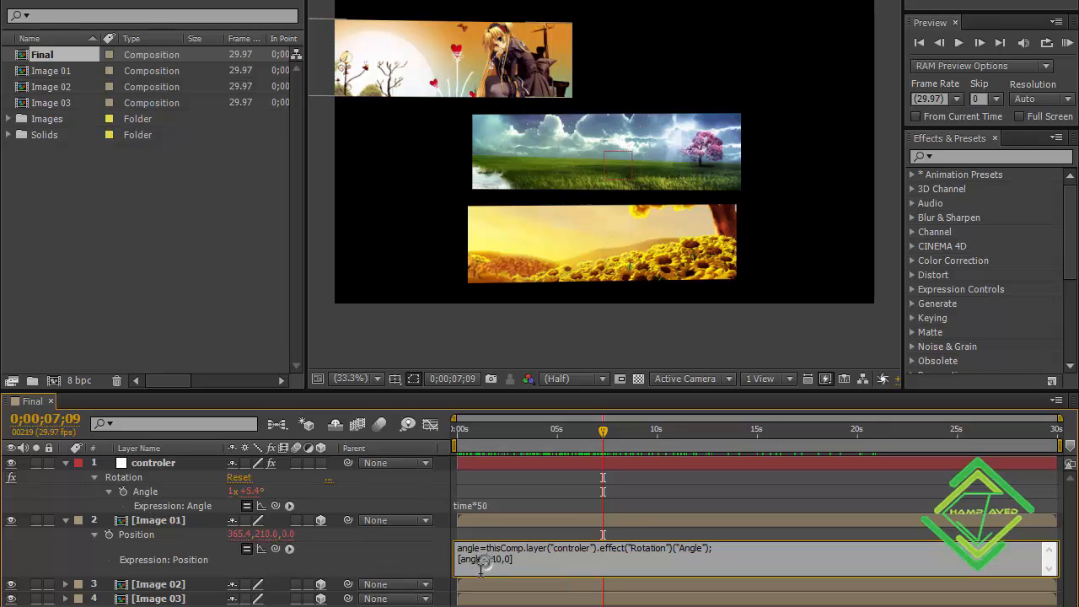
pyautogui.hotkey('shift', 'Right')
pyautogui.hotkey('shift', 'Right')
pyautogui.hotkey('shift', 'Right')
pyautogui.click(371, 572)
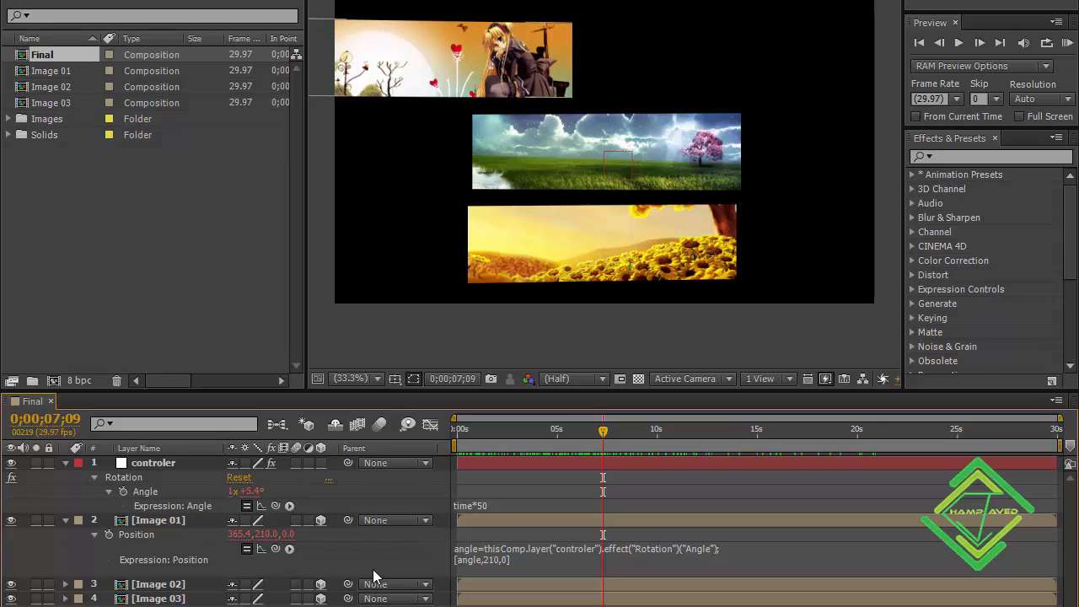
pyautogui.click(487, 570)
pyautogui.click(486, 570)
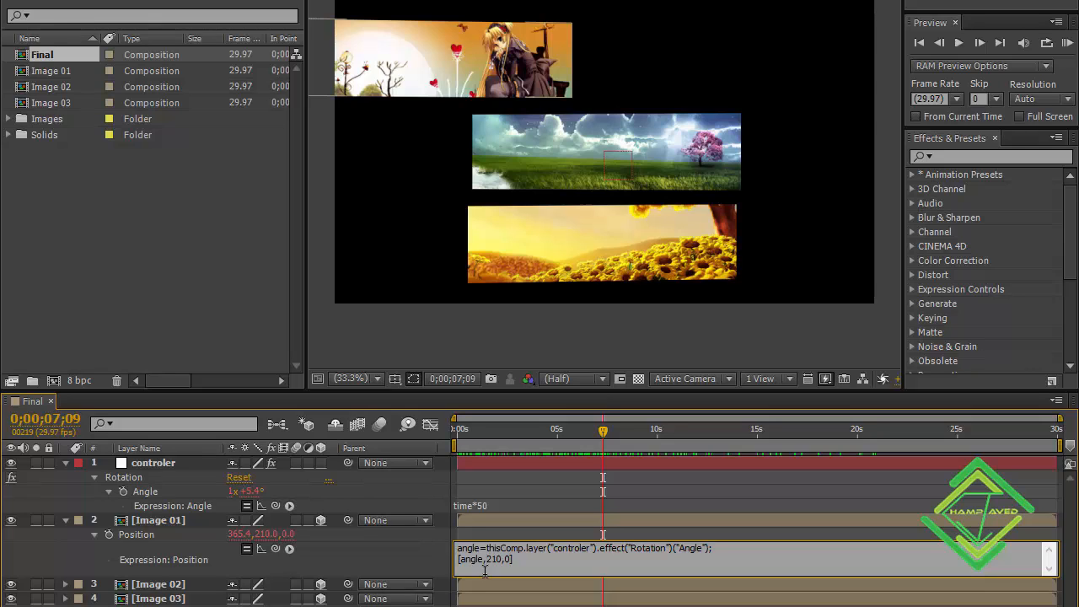
# - Disable Image 01's Position expression and replace the fixed 210 in its array with value[1]
pyautogui.click(246, 549)
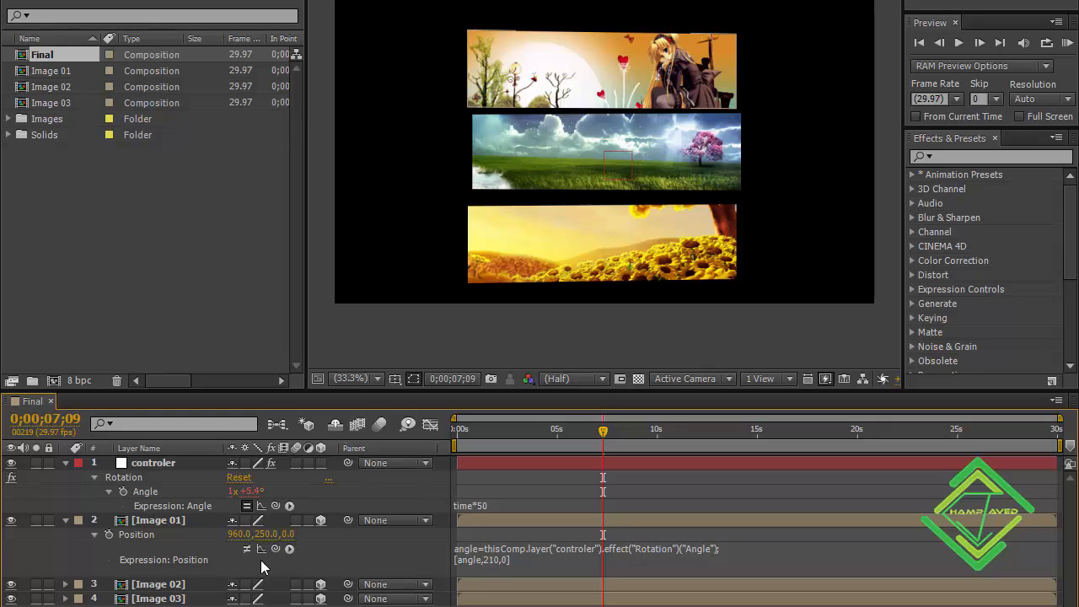
pyautogui.click(489, 567)
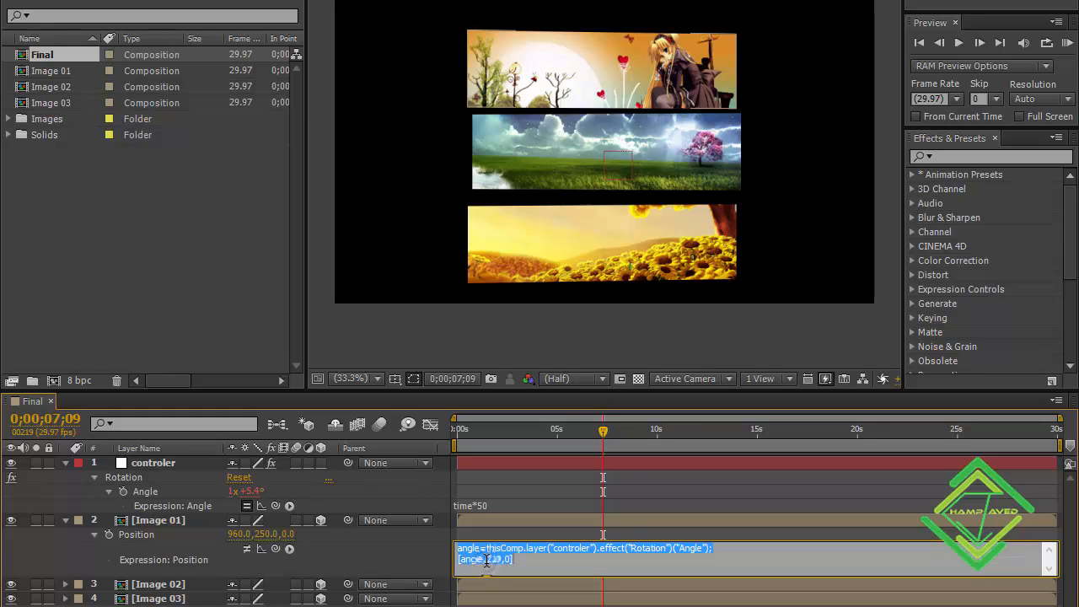
pyautogui.click(484, 568)
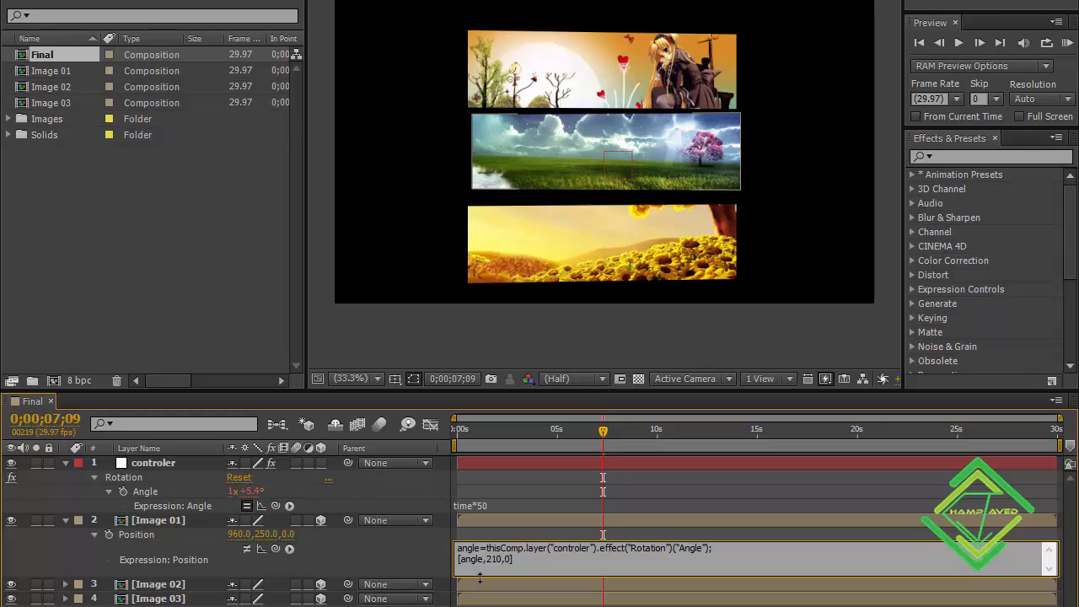
pyautogui.hotkey('shift', 'Right')
pyautogui.hotkey('shift', 'Right')
pyautogui.hotkey('shift', 'Right')
pyautogui.write('value')
pyautogui.write('[1]')
# - Replace the final 0 in the array with value[2] and apply the expression to Image 01's Position
pyautogui.doubleClick(524, 559)
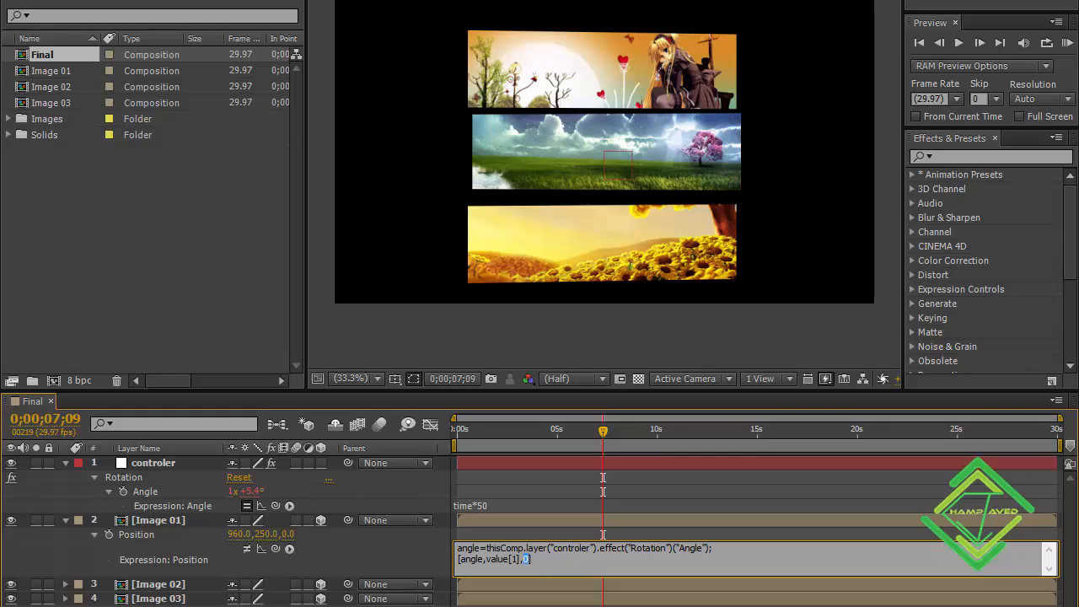
pyautogui.write('value[]')
pyautogui.write('2]')
pyautogui.click(384, 553)
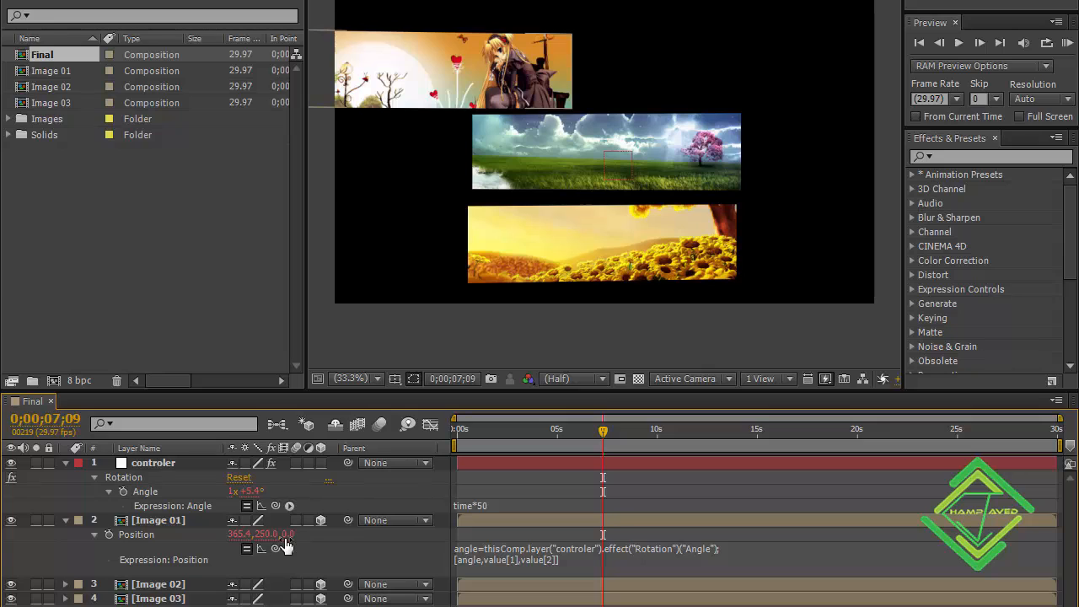
# - Vary Image 01's Z position to test the value references, and set Z to 0 and Y to 210
pyautogui.moveTo(285, 544); pyautogui.dragTo(311, 550)
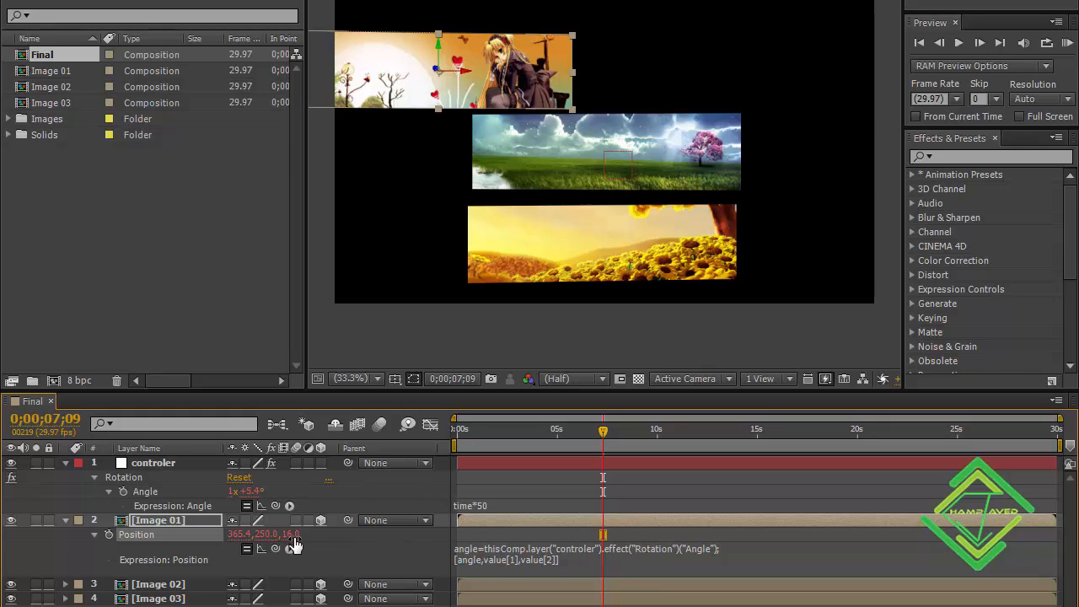
pyautogui.click(289, 534)
pyautogui.write('0')
pyautogui.press('Return')
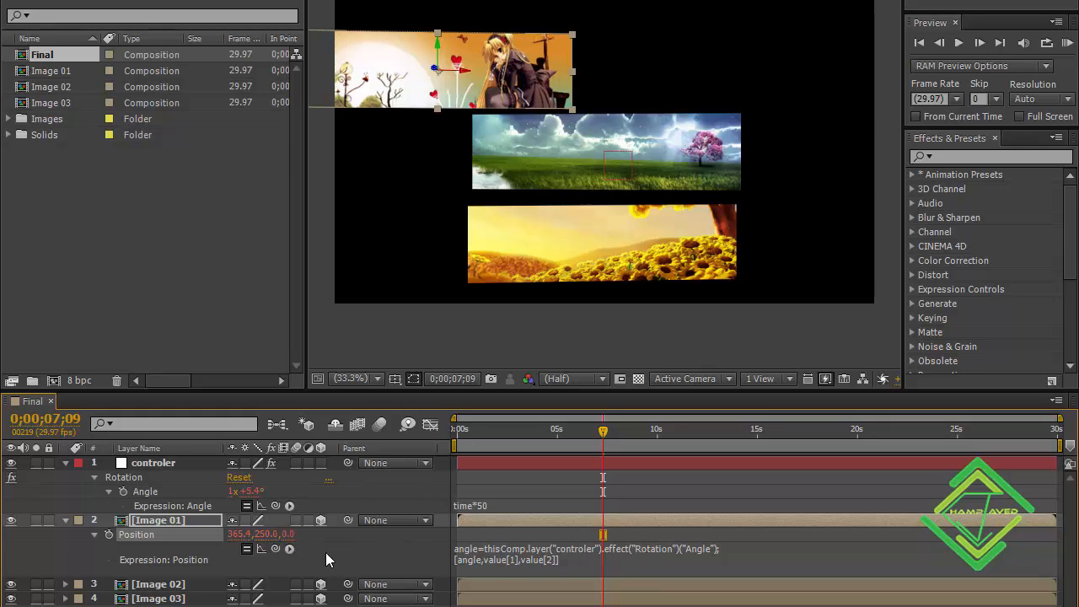
pyautogui.click(263, 536)
pyautogui.write('210')
pyautogui.click(378, 561)
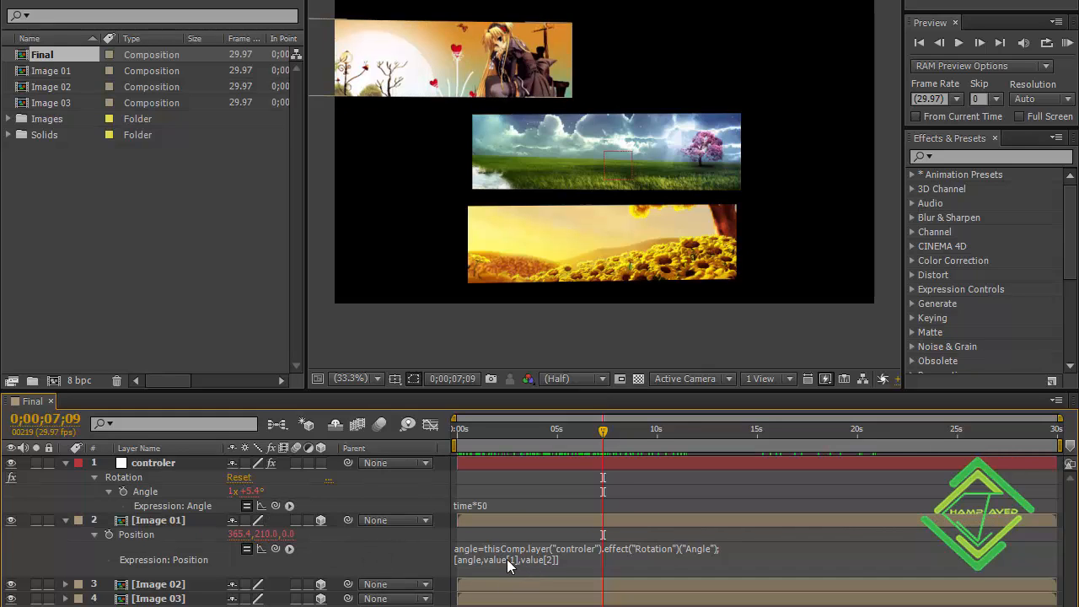
# - Return the playhead to 0;00;00;00 and copy only the expression of Image 01's Position property
pyautogui.moveTo(483, 433); pyautogui.dragTo(416, 444)
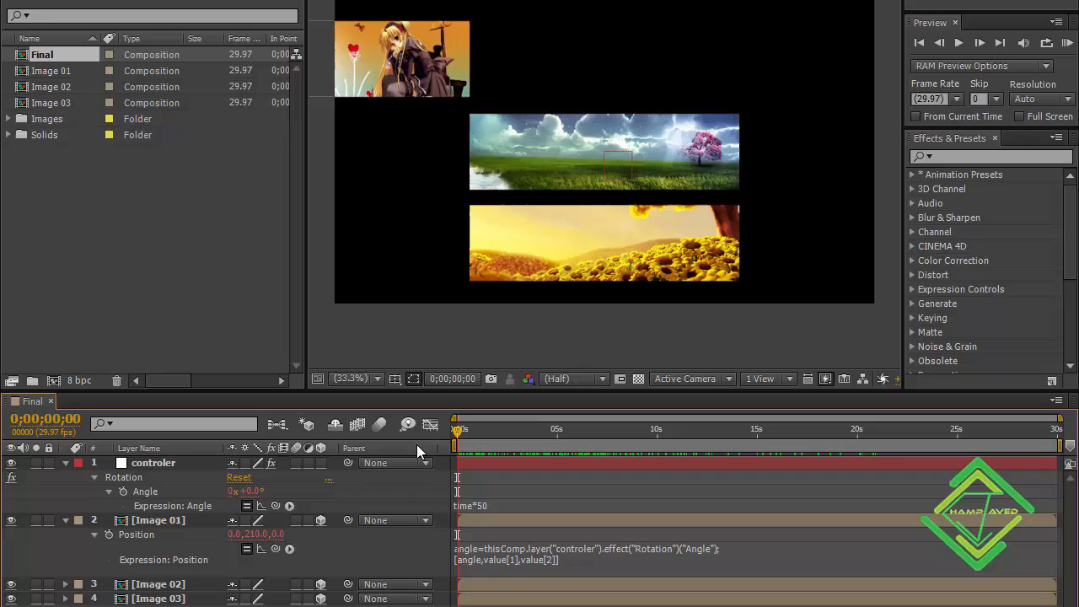
pyautogui.click(150, 535)
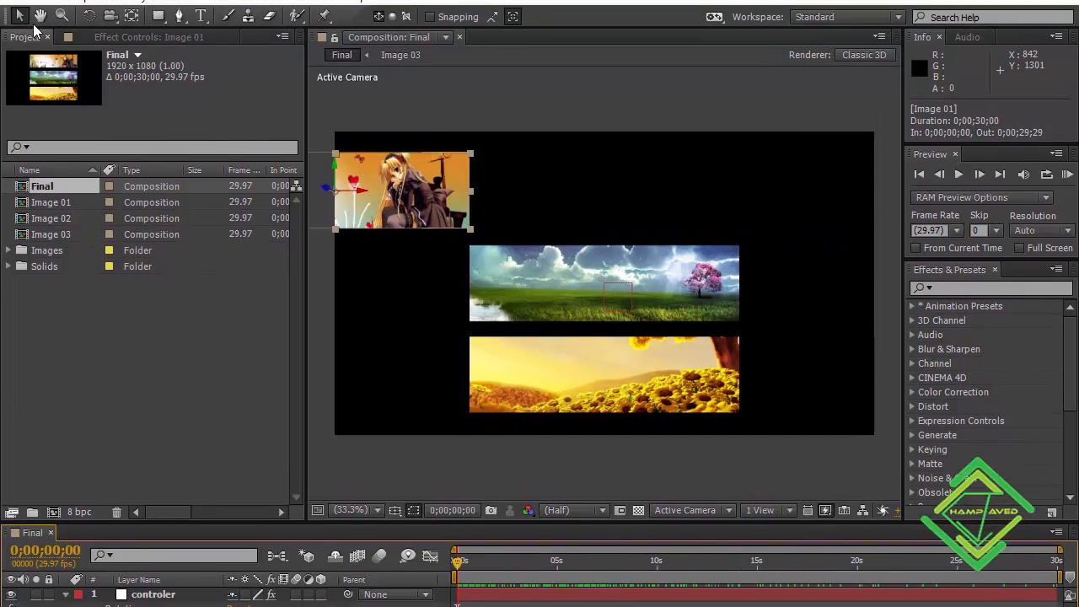
pyautogui.click(40, 36)
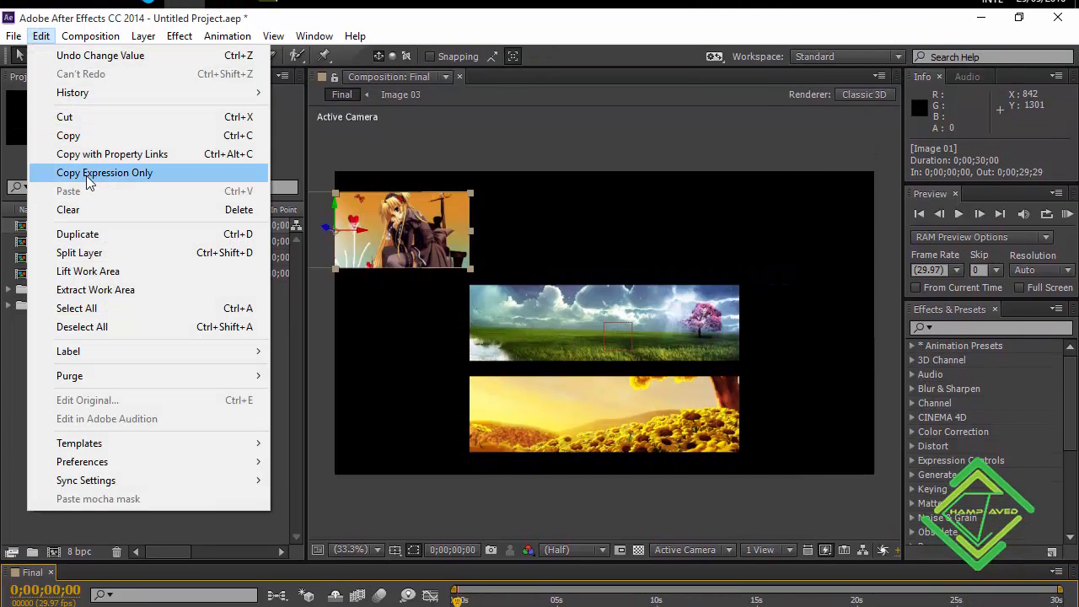
pyautogui.click(113, 177)
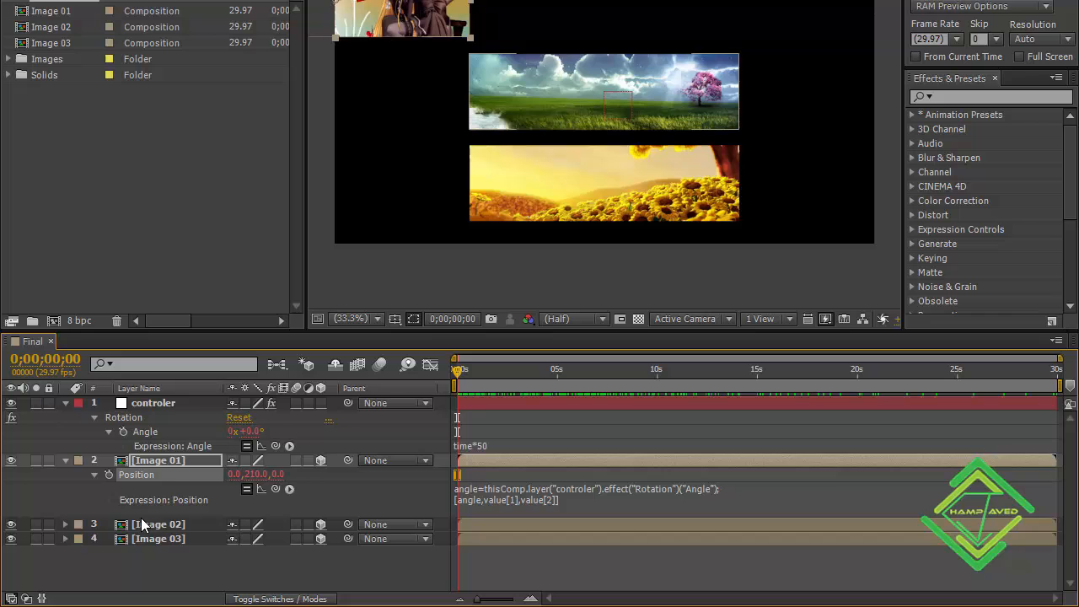
# - Paste the copied Position expression onto the Image 02 and Image 03 layers and scrub to 0;00;06;15 to check their motion
pyautogui.click(145, 546)
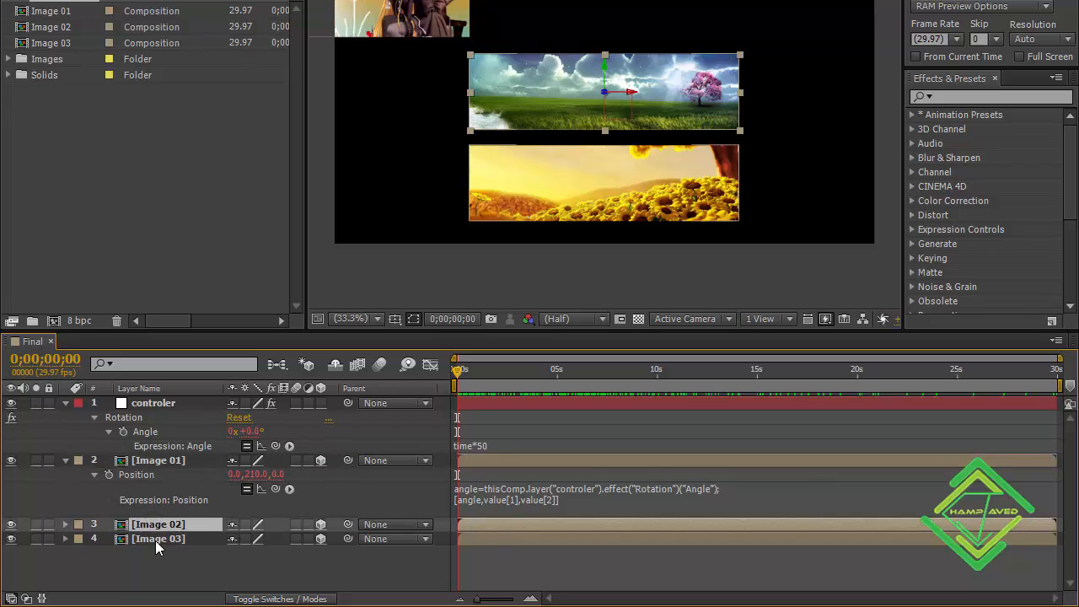
pyautogui.keyDown('shift'); pyautogui.click(155, 540); pyautogui.keyUp('shift')
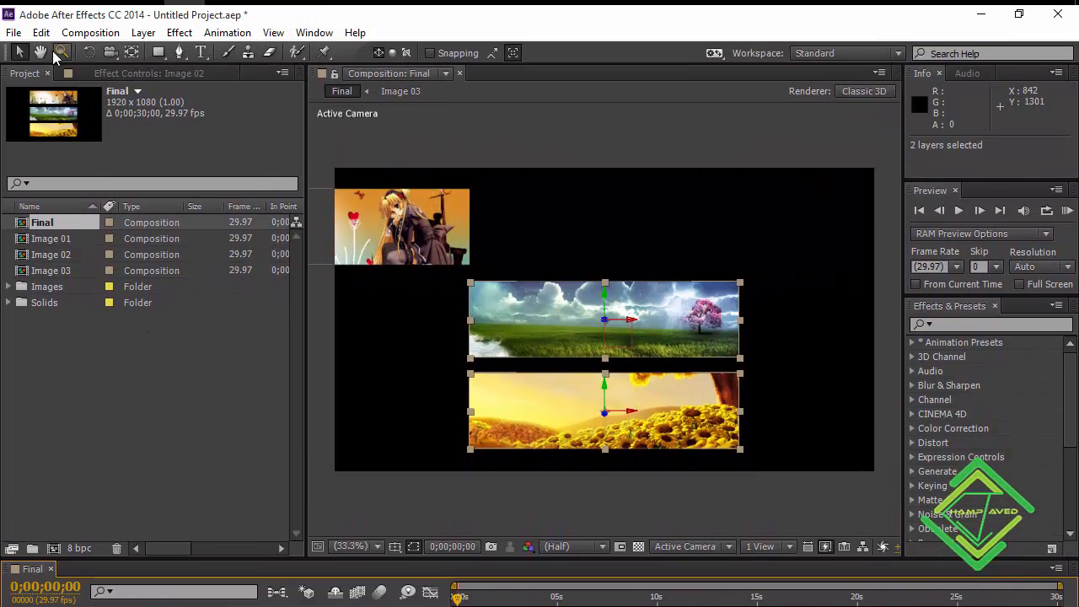
pyautogui.click(41, 32)
pyautogui.click(113, 186)
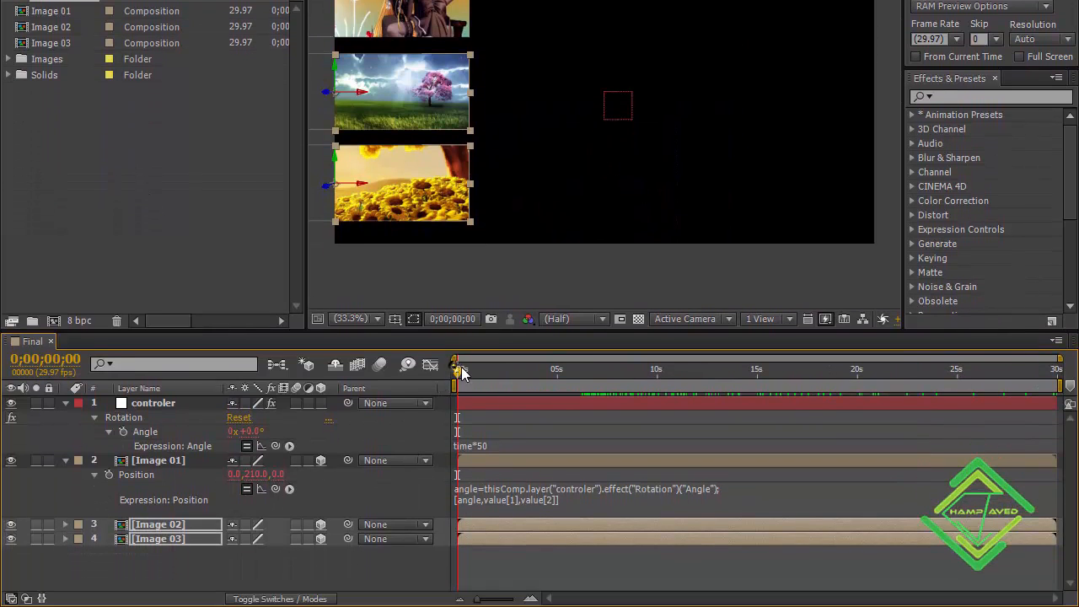
pyautogui.moveTo(458, 407); pyautogui.dragTo(583, 389)
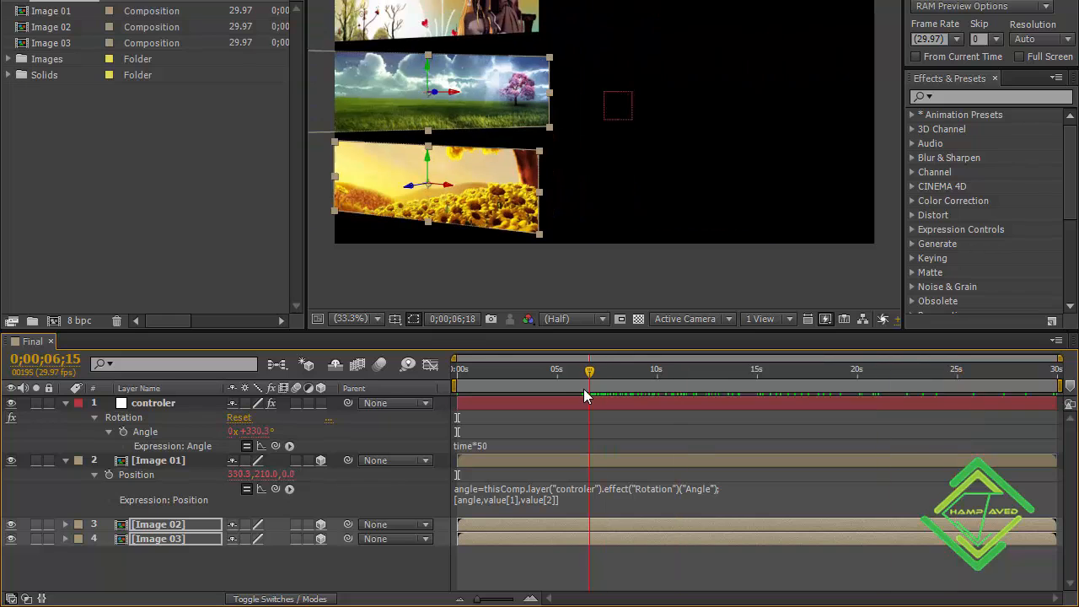
# - Collapse the Image 01 properties, reveal Image 02's expressions, and enlarge its Position expression field to show both lines
pyautogui.click(65, 460)
pyautogui.click(173, 475)
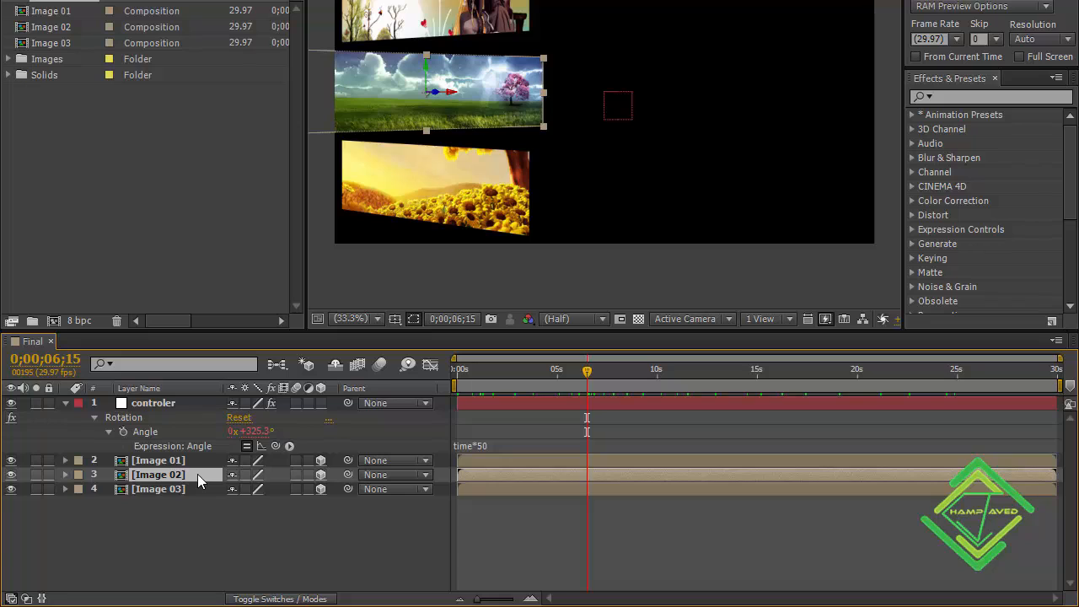
pyautogui.press('e')
pyautogui.press('e')
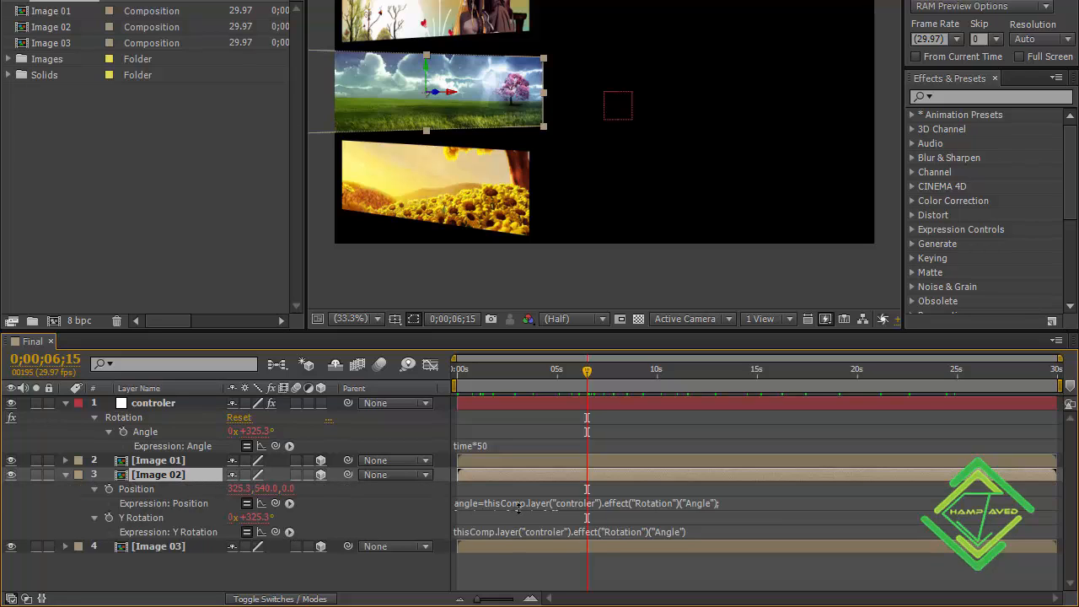
pyautogui.moveTo(518, 509); pyautogui.dragTo(518, 529)
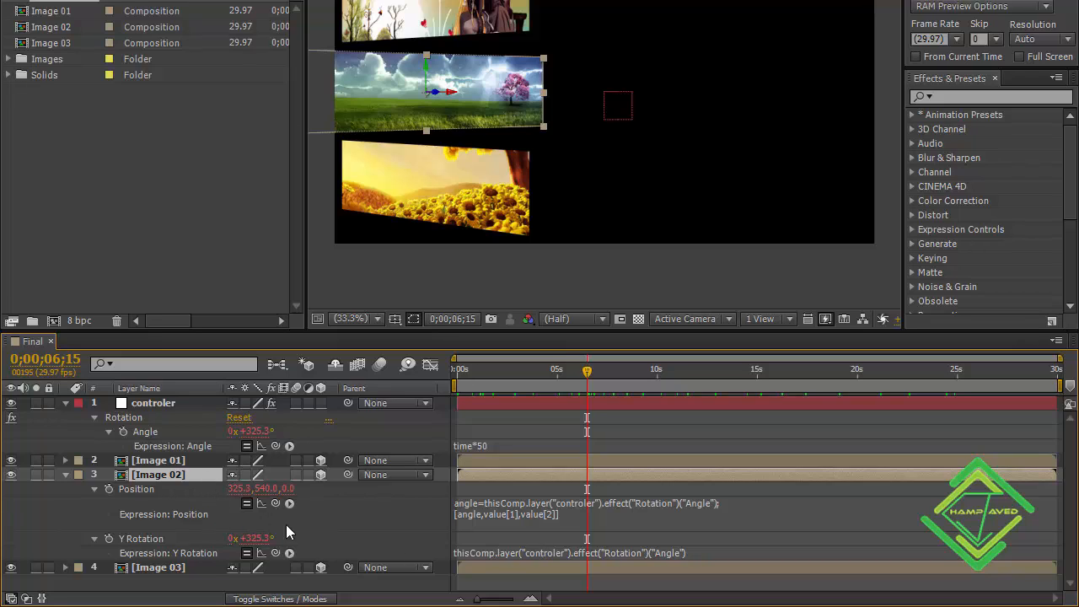
# - Multiply angle by -1 in the array of Image 02's Position expression and scrub back to 0;00;00;00 to check the motion
pyautogui.click(468, 519)
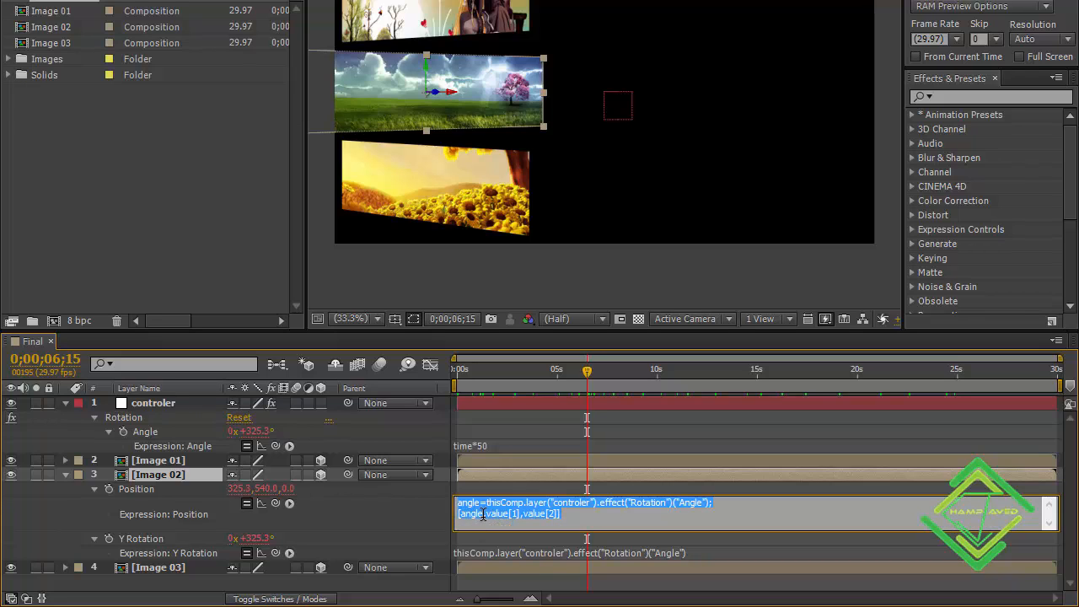
pyautogui.click(483, 513)
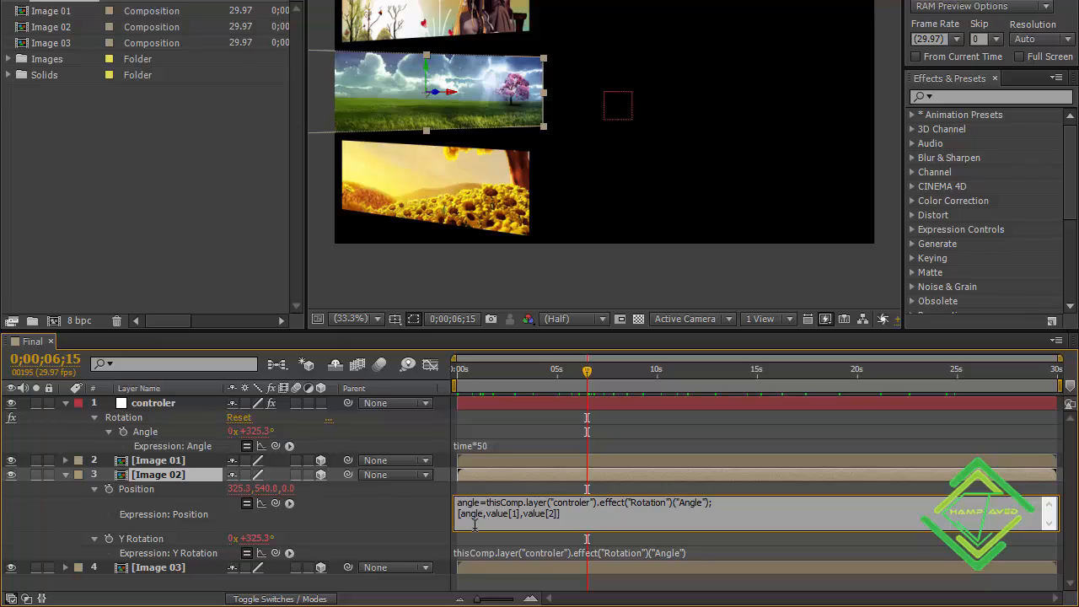
pyautogui.write('*-1')
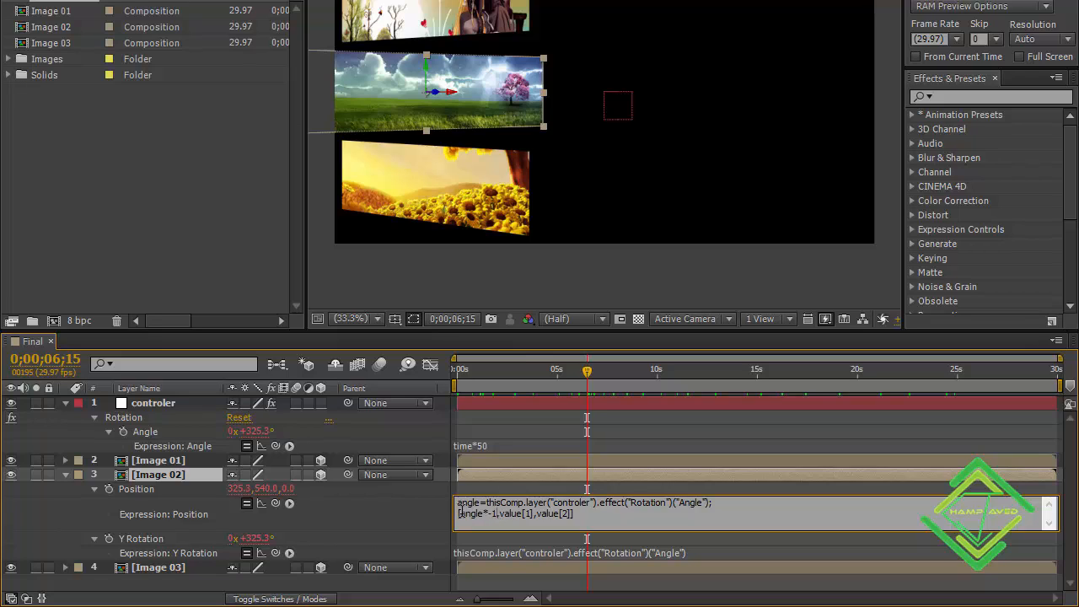
pyautogui.click(321, 508)
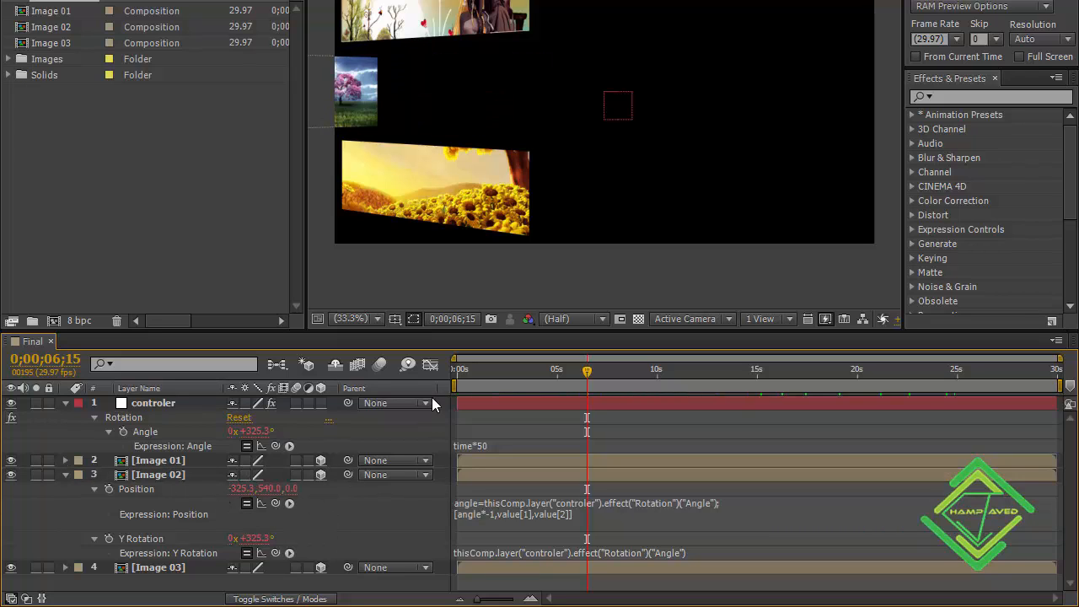
pyautogui.moveTo(475, 373); pyautogui.dragTo(413, 397)
pyautogui.click(458, 369)
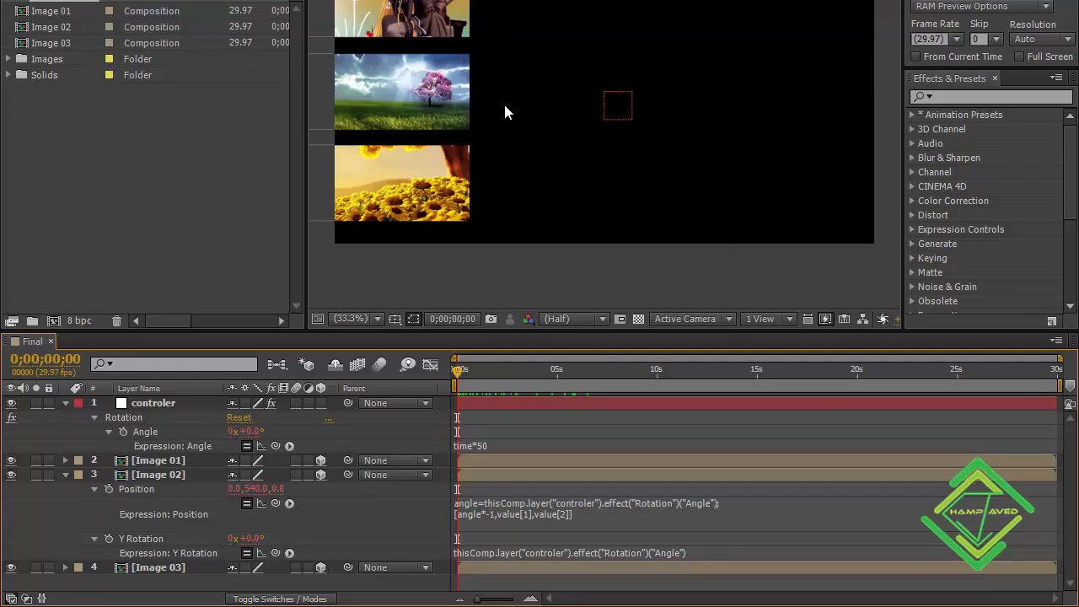
# - Check Image 02's Position with its expression disabled, change the X term to value[0]+angle*-1, and apply the expression
pyautogui.click(247, 504)
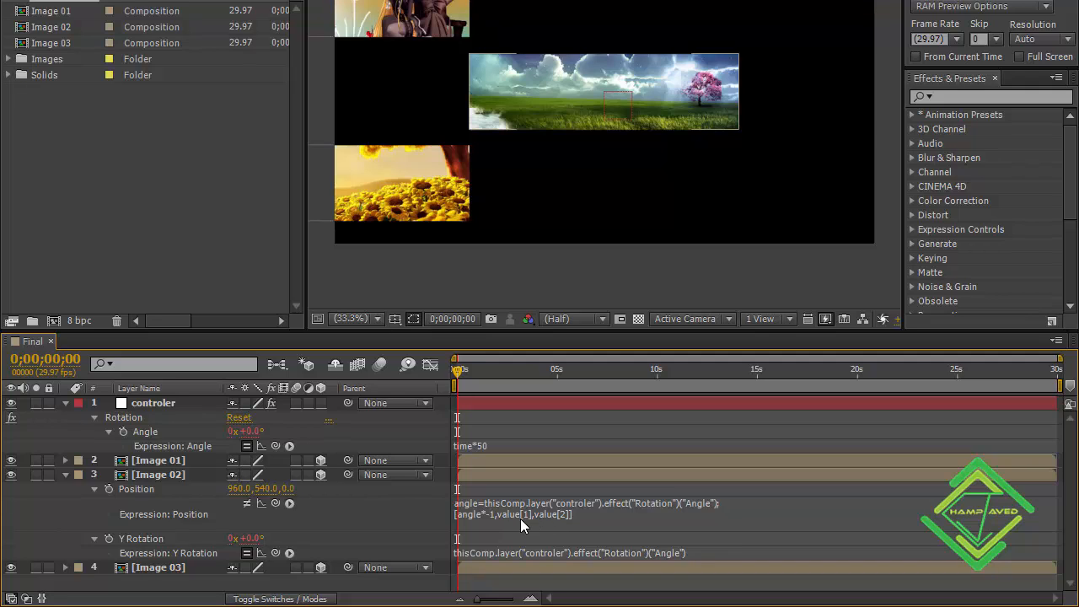
pyautogui.click(478, 527)
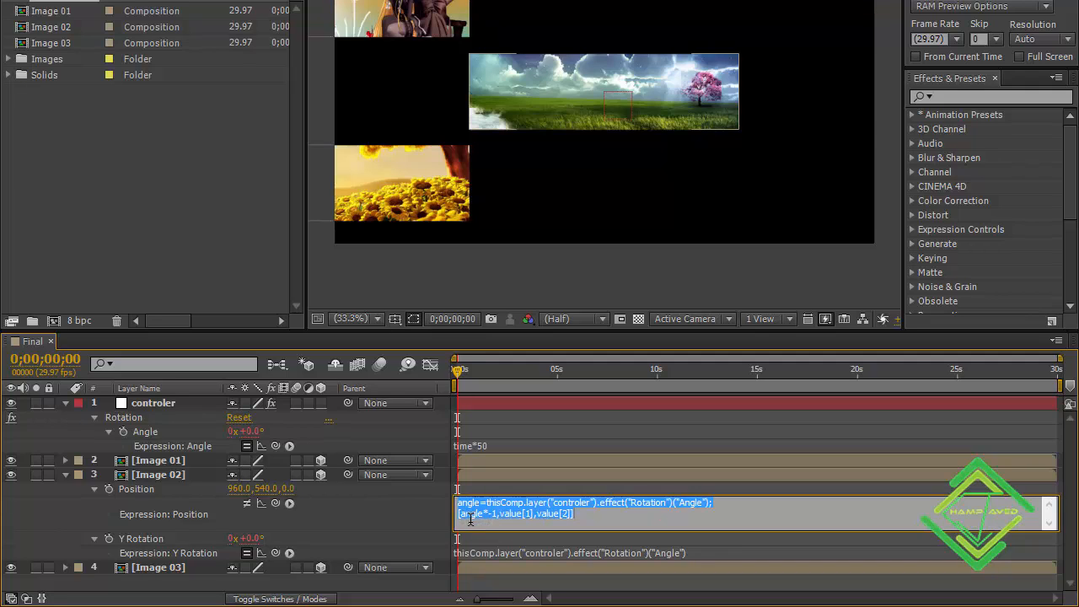
pyautogui.click(462, 517)
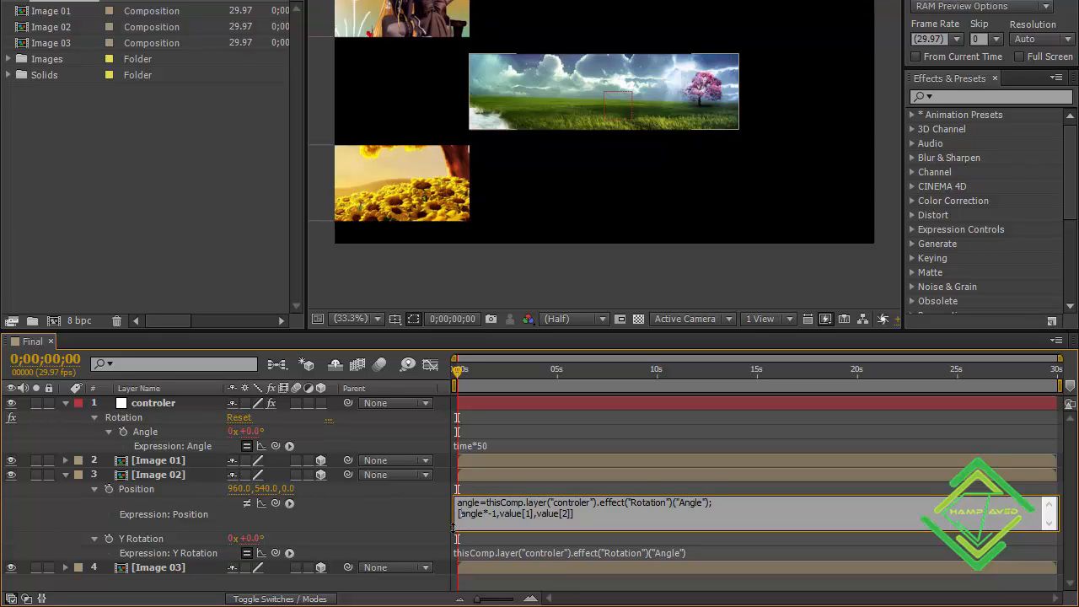
pyautogui.write('value')
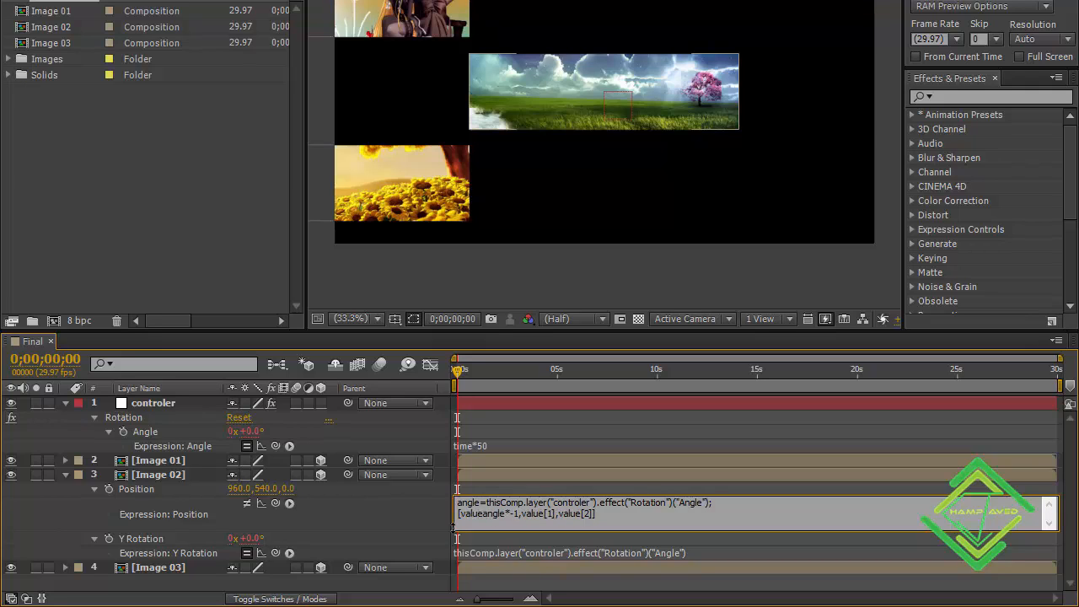
pyautogui.write('[0]')
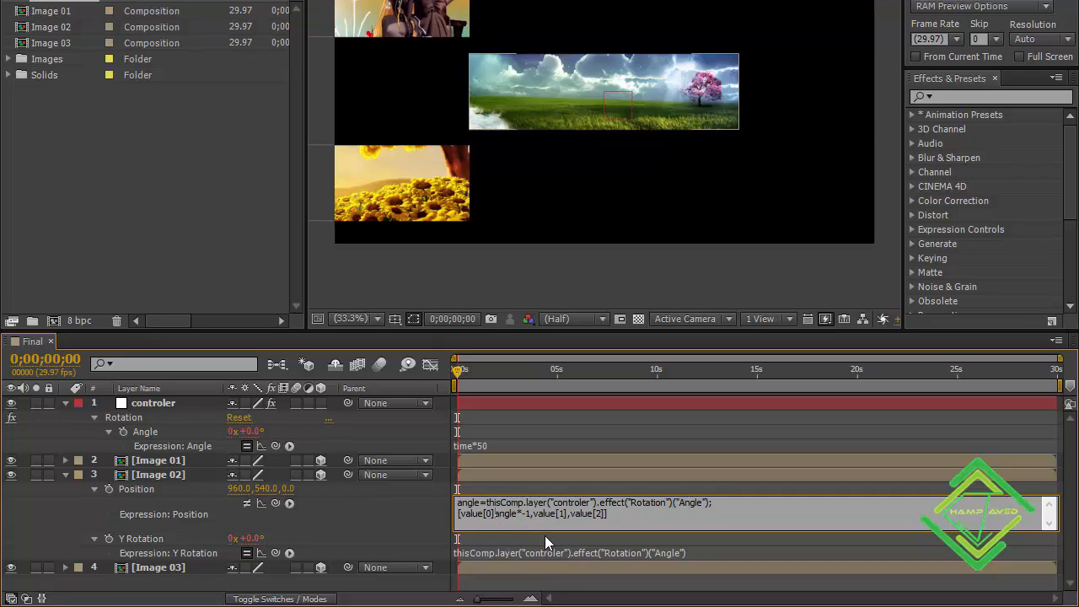
pyautogui.write('+')
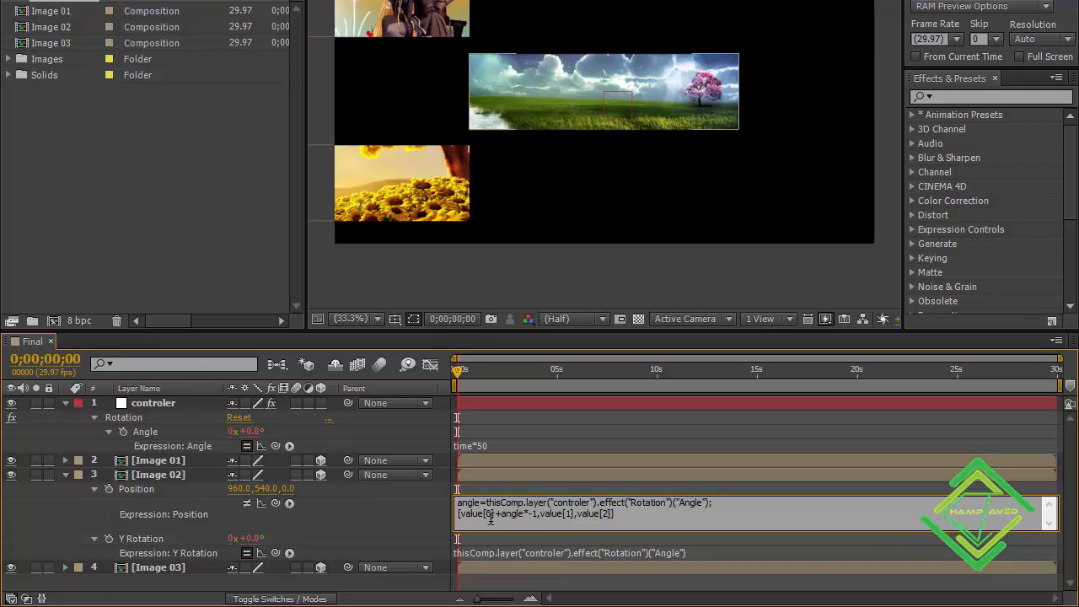
pyautogui.moveTo(495, 513); pyautogui.dragTo(464, 513)
pyautogui.click(523, 513)
pyautogui.write('*')
pyautogui.click(376, 512)
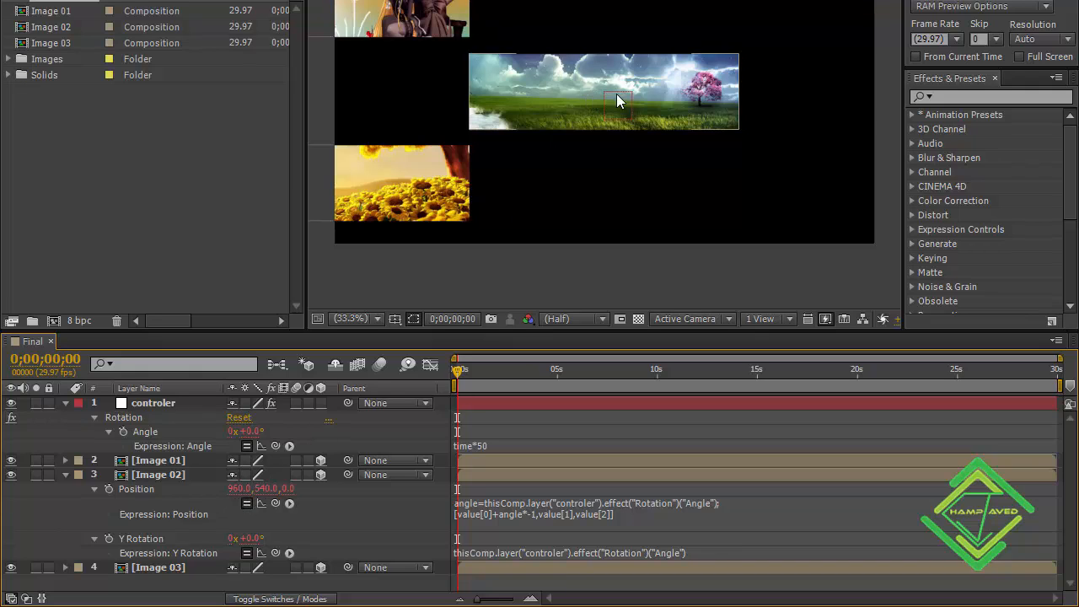
# - Set Image 02's X Position to 1920 and scrub from the start of the timeline to check its motion
pyautogui.click(228, 489)
pyautogui.write('1920')
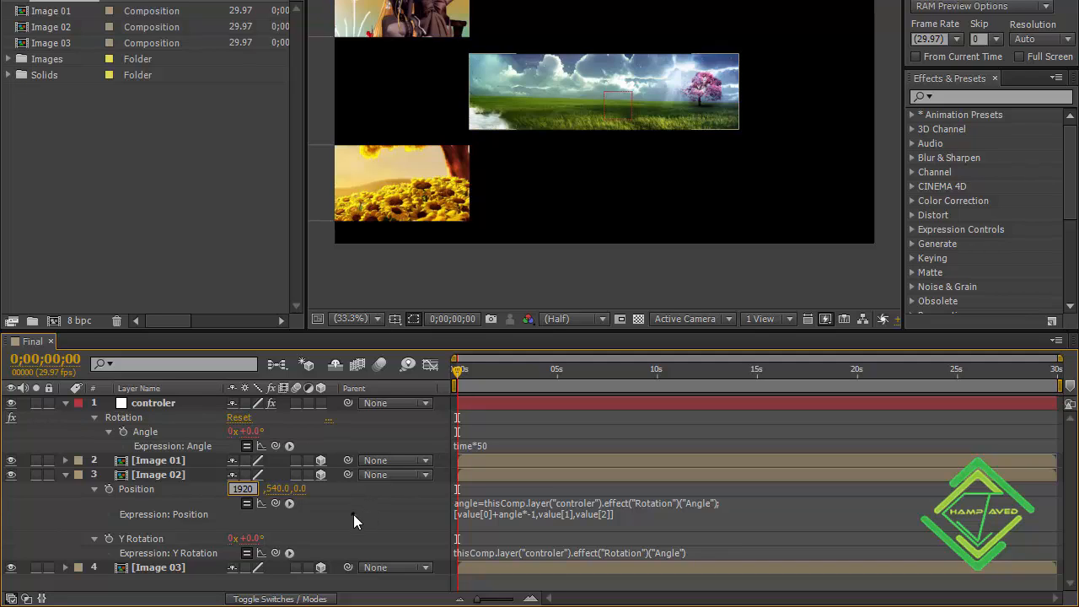
pyautogui.press('Return')
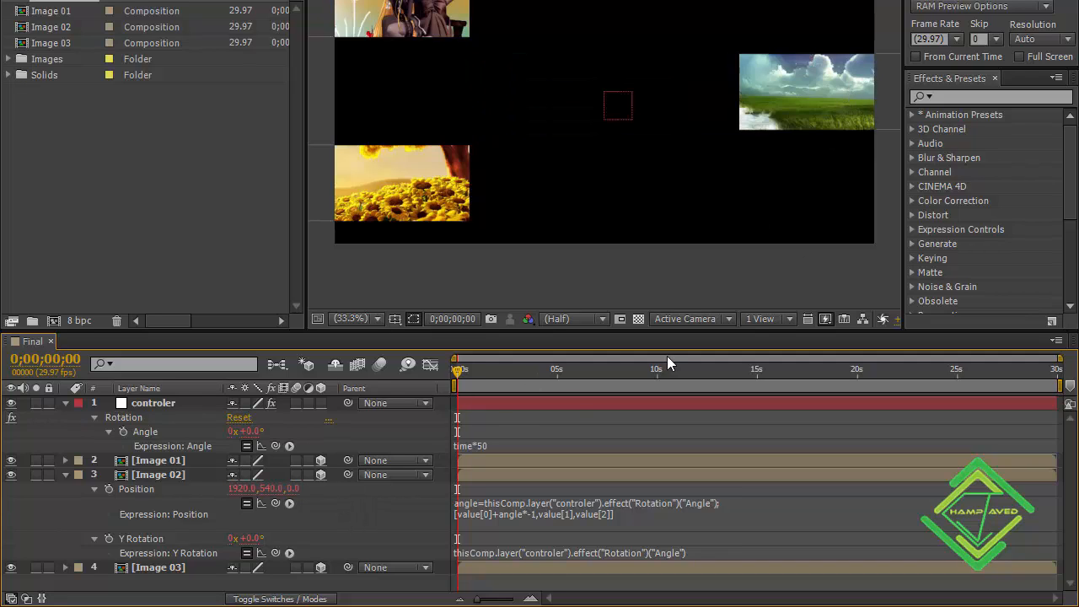
pyautogui.moveTo(456, 371); pyautogui.dragTo(425, 407)
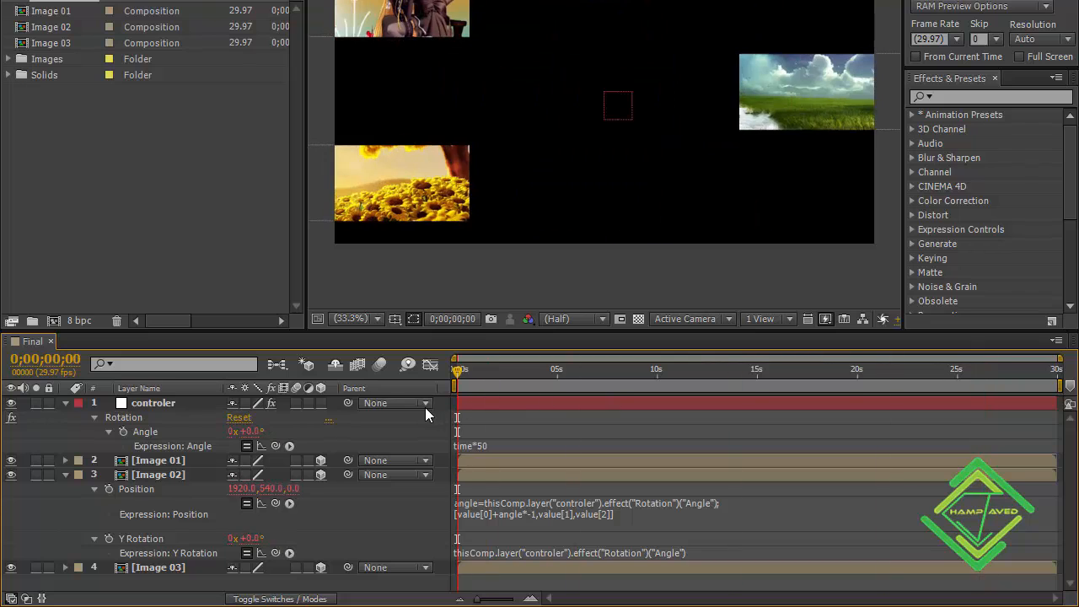
# - Collapse Image 02's properties, preview the animation, and move the playhead to 0;00;04;17
pyautogui.click(69, 475)
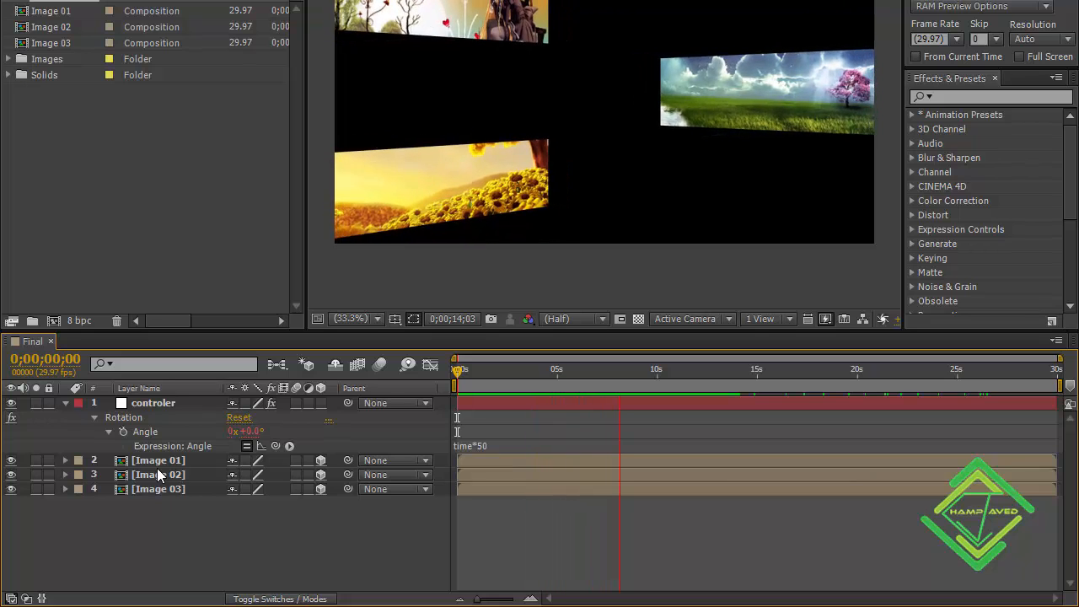
pyautogui.press('space')
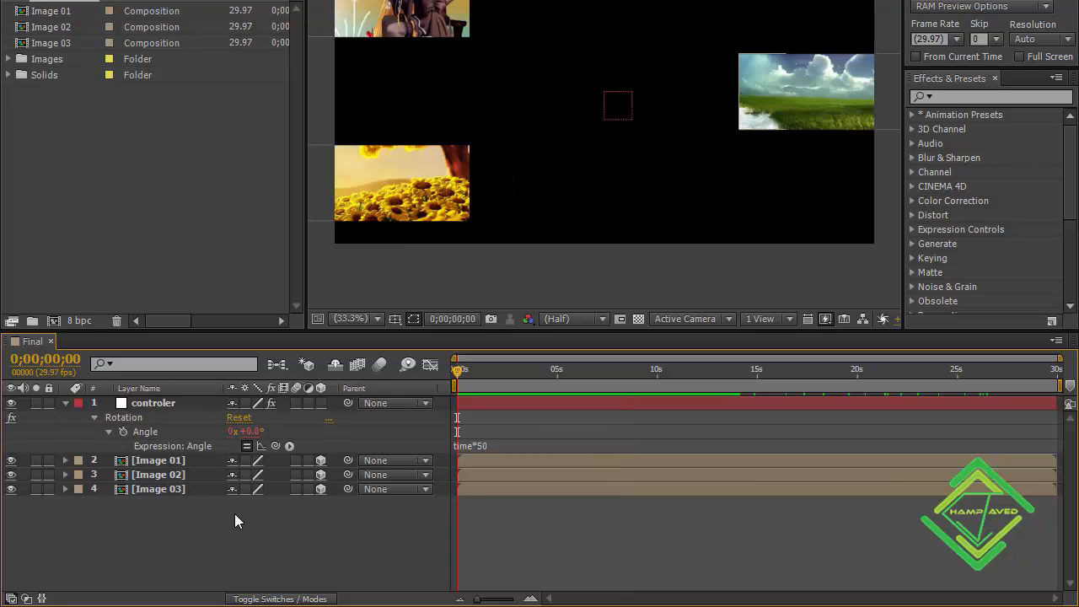
pyautogui.moveTo(458, 375); pyautogui.dragTo(550, 375)
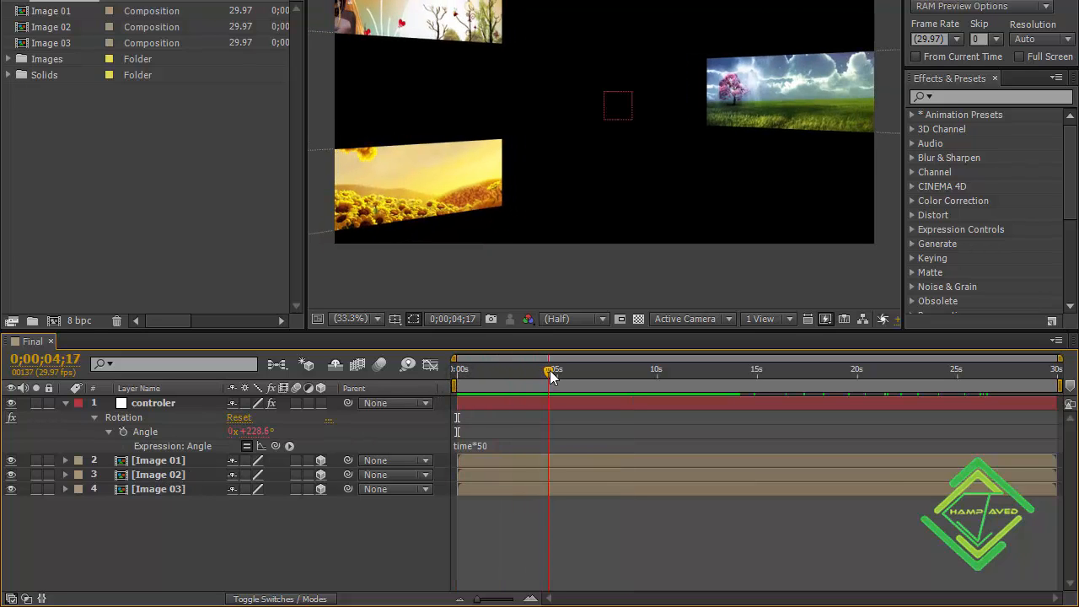
pyautogui.click(184, 461)
pyautogui.click(177, 490)
pyautogui.click(180, 474)
pyautogui.click(188, 462)
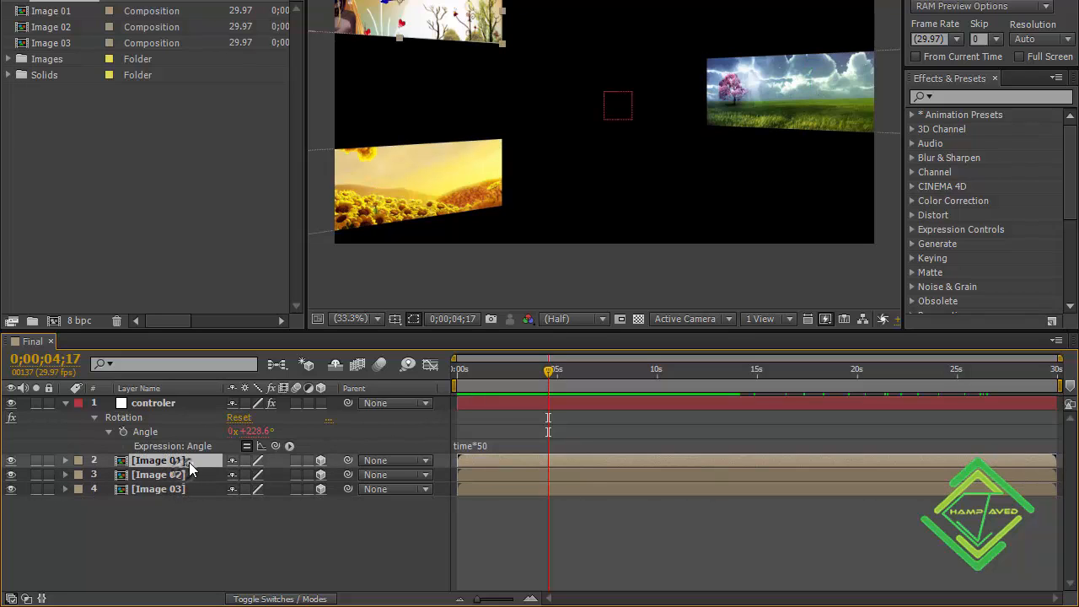
# - Change the controler layer's Angle expression to time*200 and RAM-preview the animation from 0;00;00;00
pyautogui.click(187, 402)
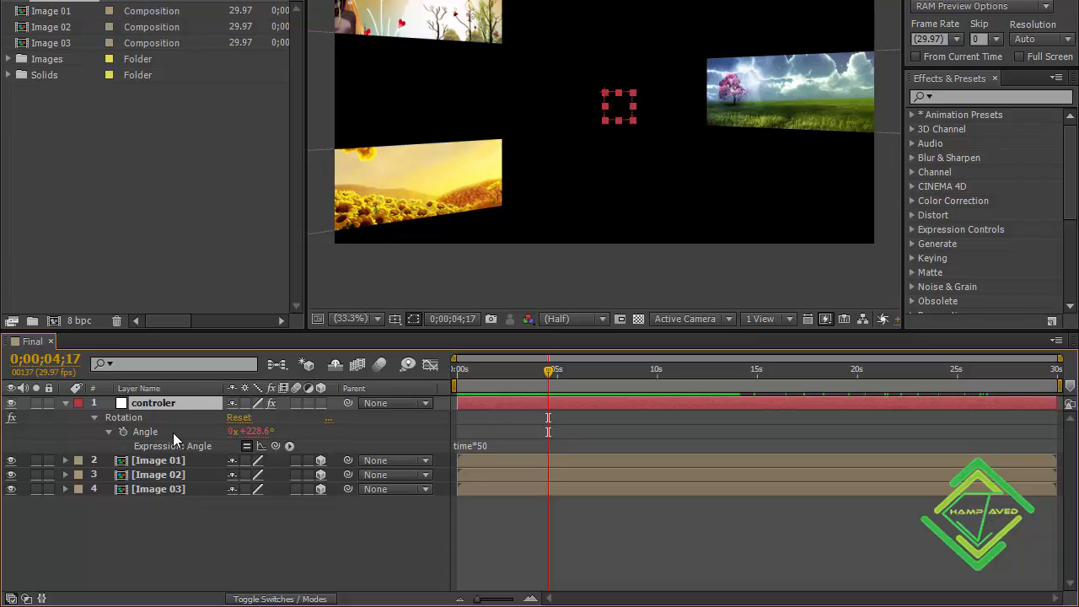
pyautogui.click(172, 432)
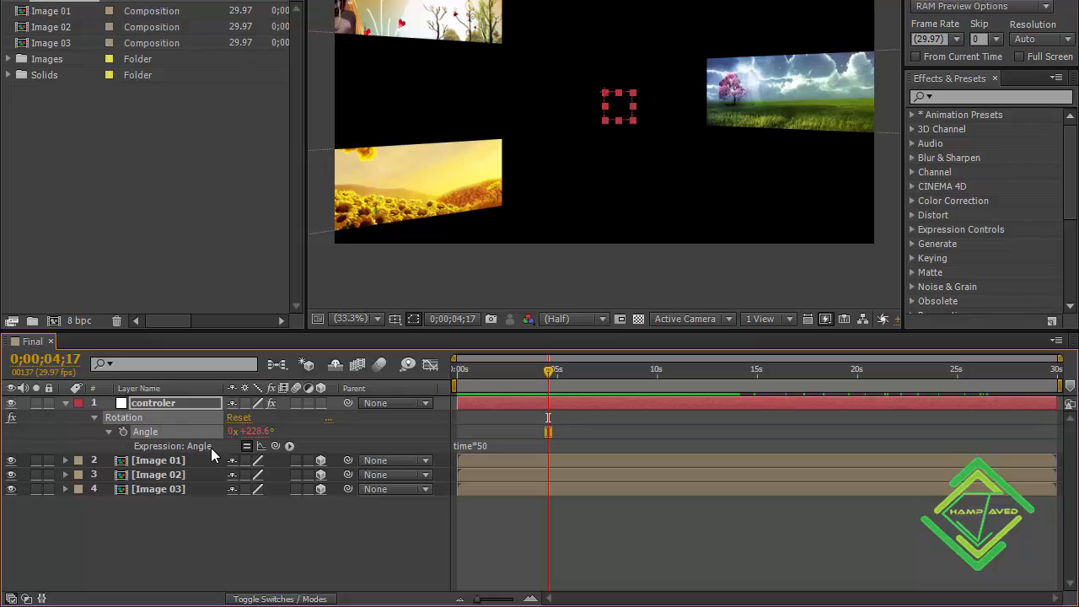
pyautogui.click(501, 447)
pyautogui.click(501, 444)
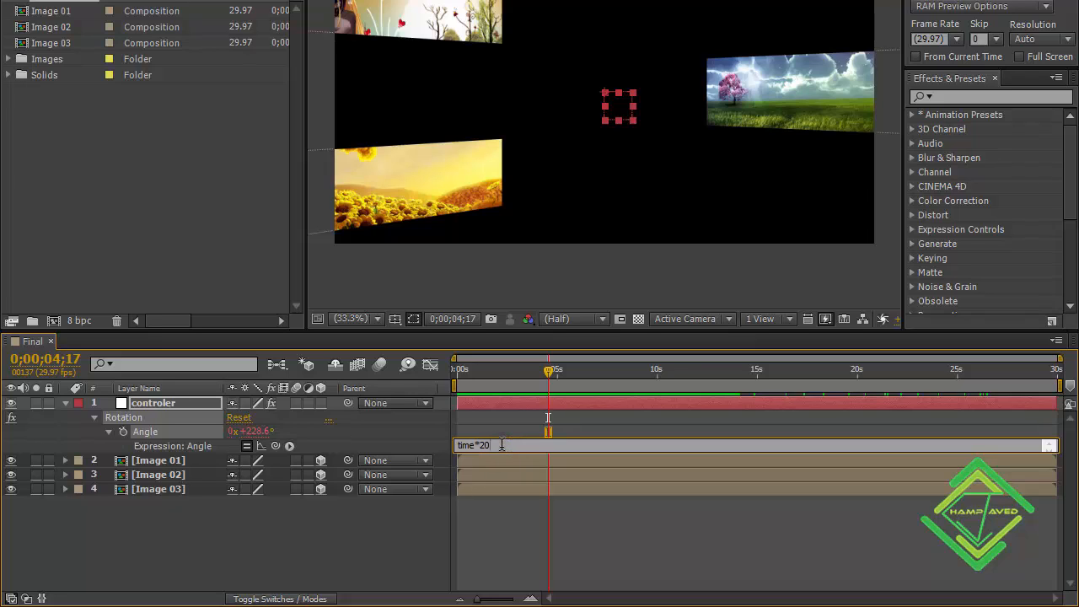
pyautogui.click(376, 529)
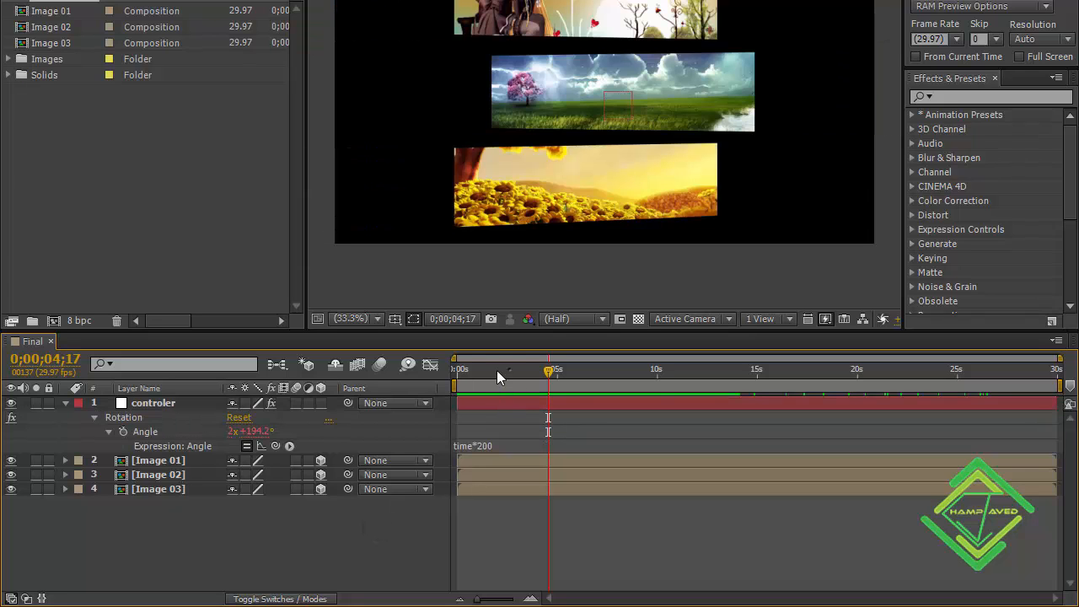
pyautogui.press('Home')
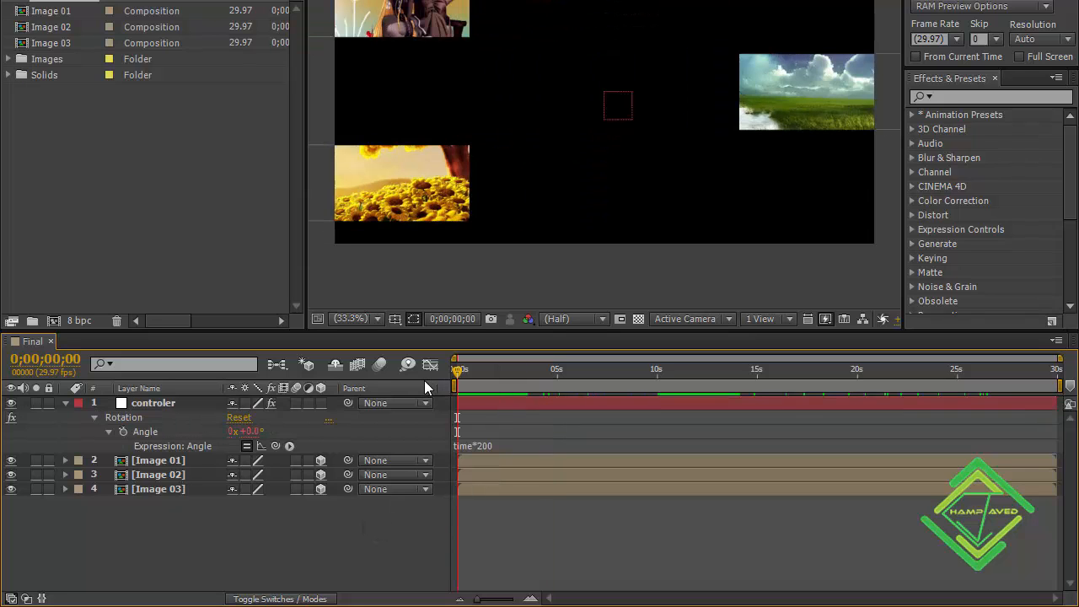
pyautogui.press('KP_0')
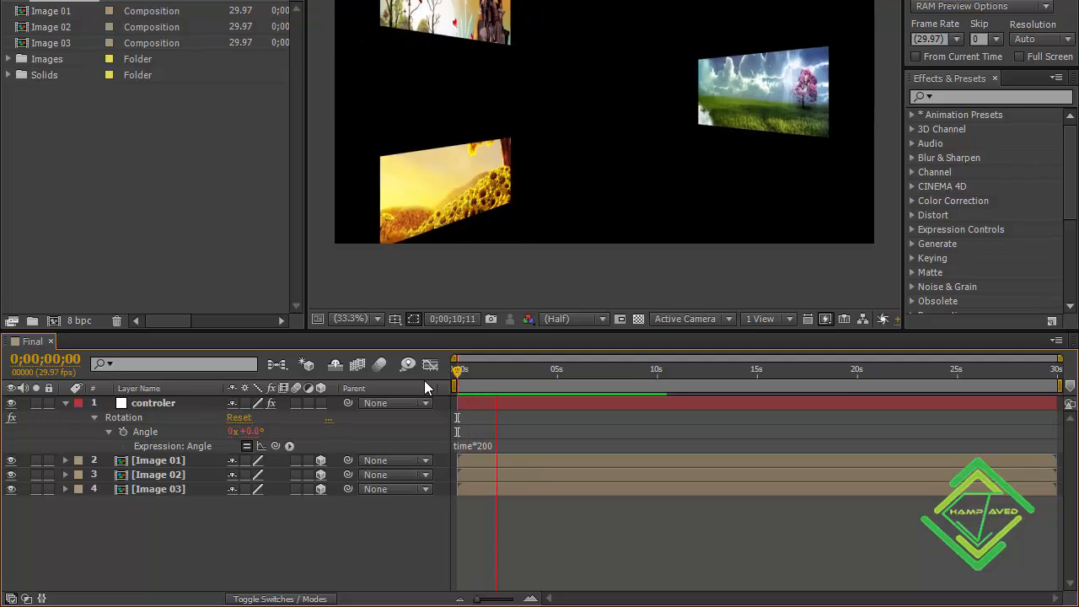